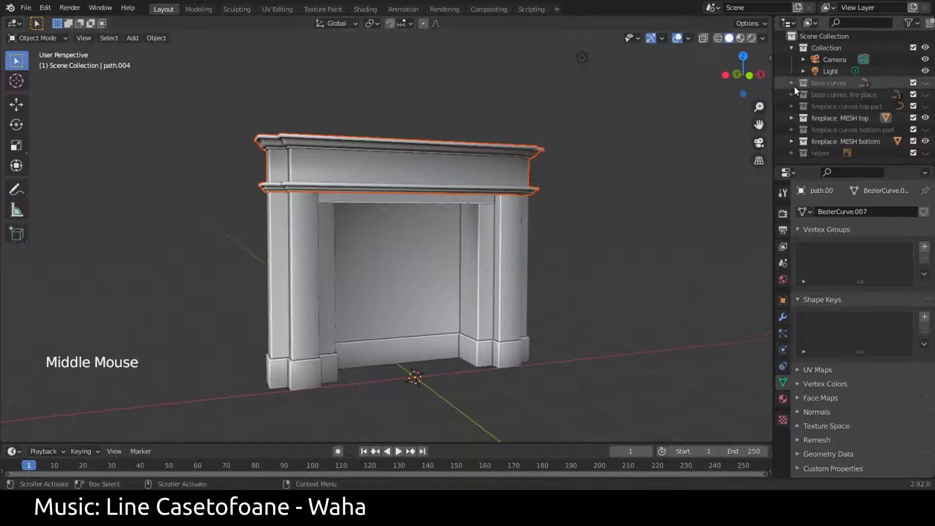
# Step: Create a new collection in the Outliner named 'bases'
pyautogui.click(791, 48)
pyautogui.rightClick(818, 146)
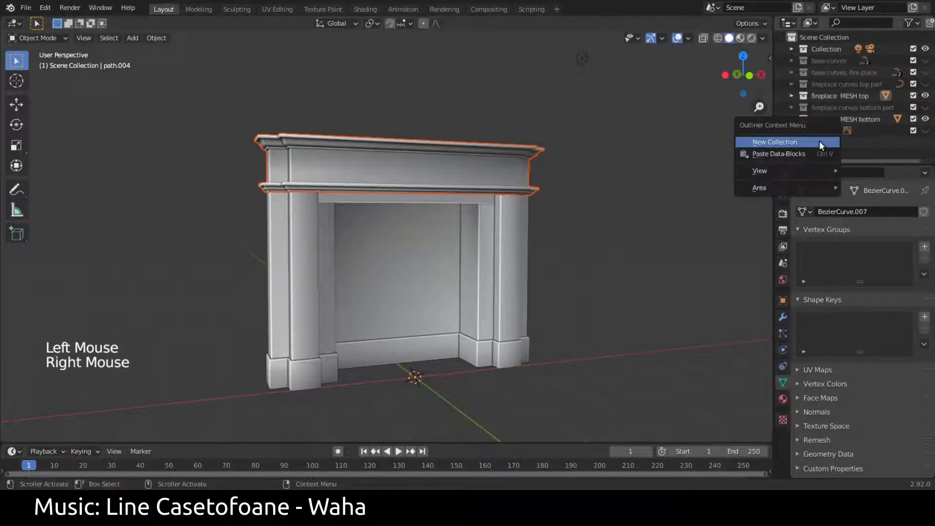
pyautogui.click(807, 142)
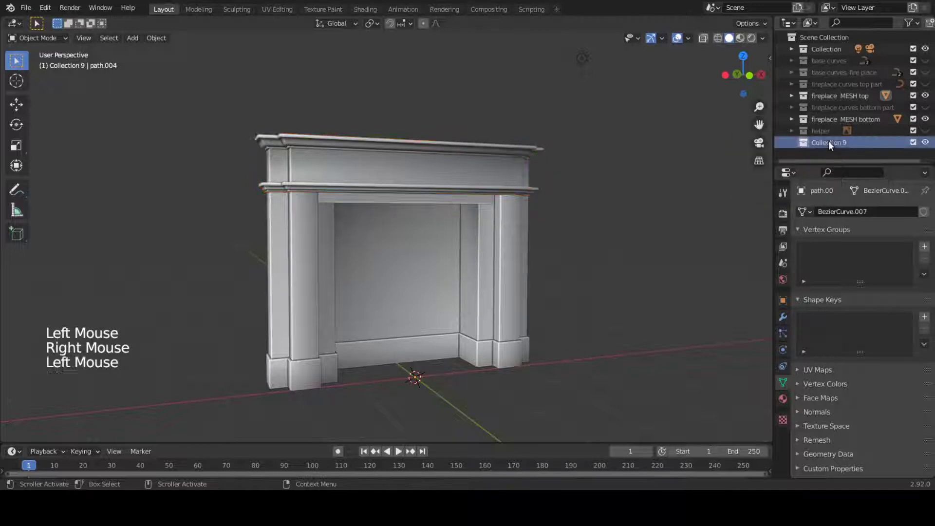
pyautogui.doubleClick(829, 141)
pyautogui.write('bases')
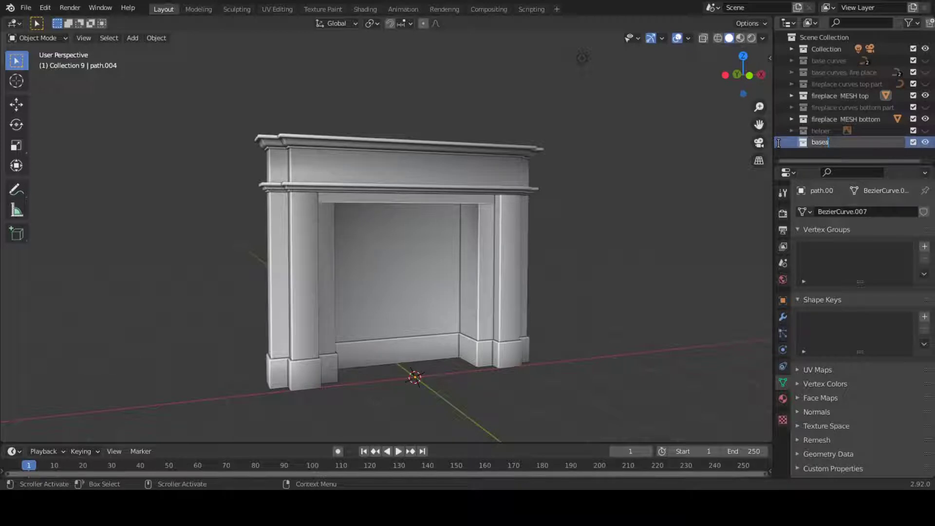
pyautogui.press('Return')
# Step: Move the base curves, fire place, top and bottom part collections into 'bases'
pyautogui.click(829, 59)
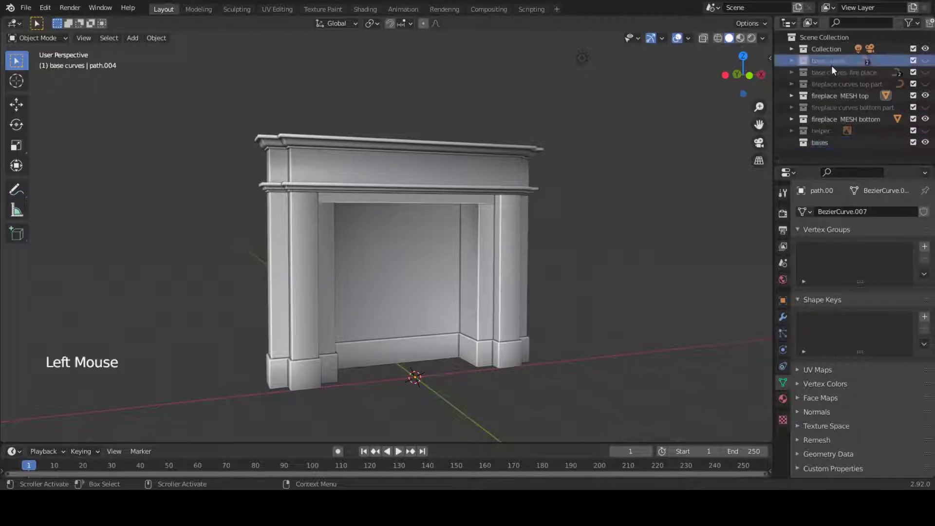
pyautogui.keyDown('shift'); pyautogui.click(830, 69); pyautogui.keyUp('shift')
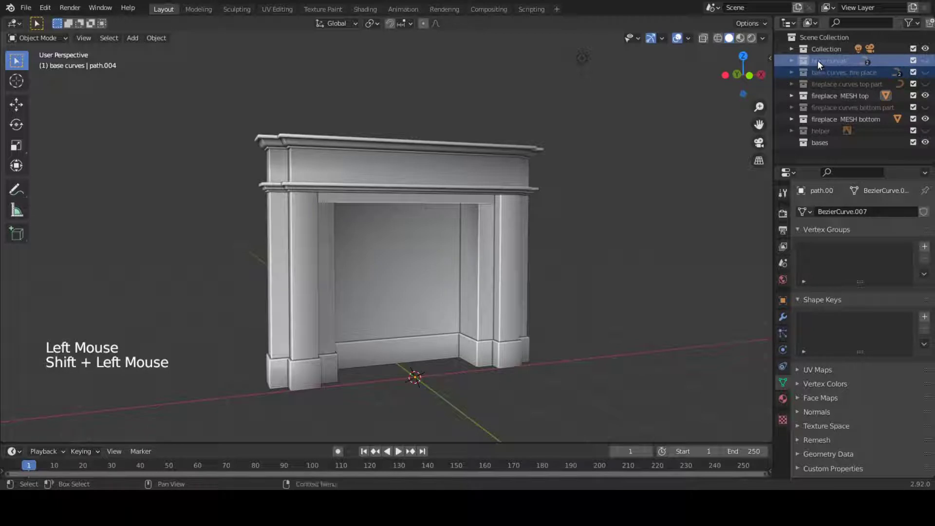
pyautogui.keyDown('shift'); pyautogui.click(823, 83); pyautogui.keyUp('shift')
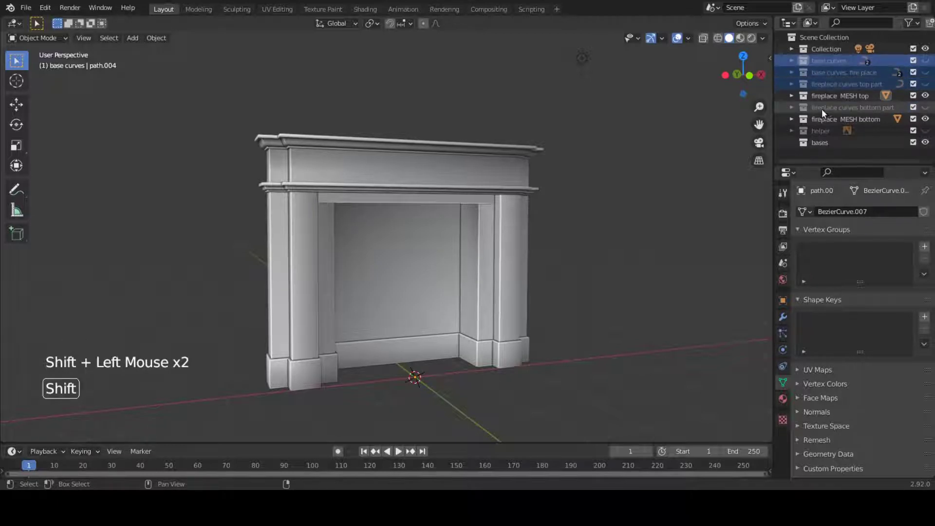
pyautogui.keyDown('shift'); pyautogui.click(819, 107); pyautogui.keyUp('shift')
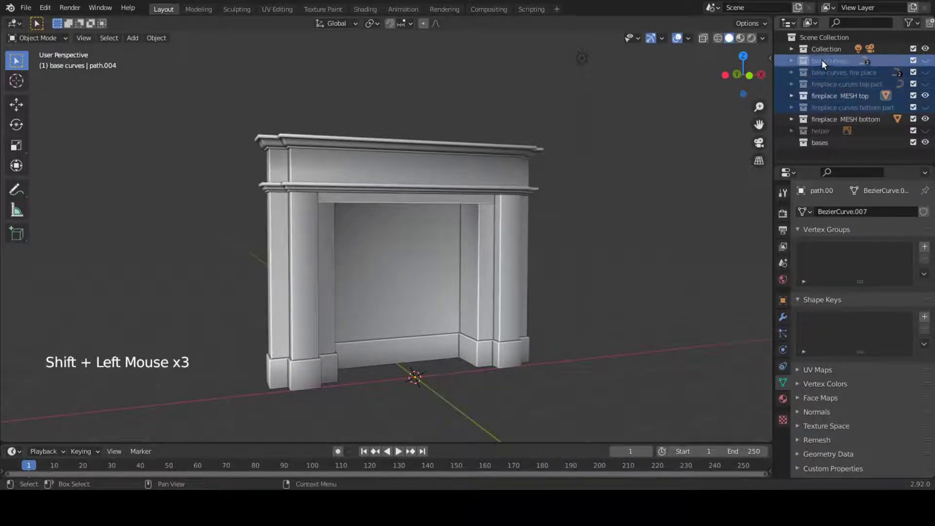
pyautogui.click(821, 61)
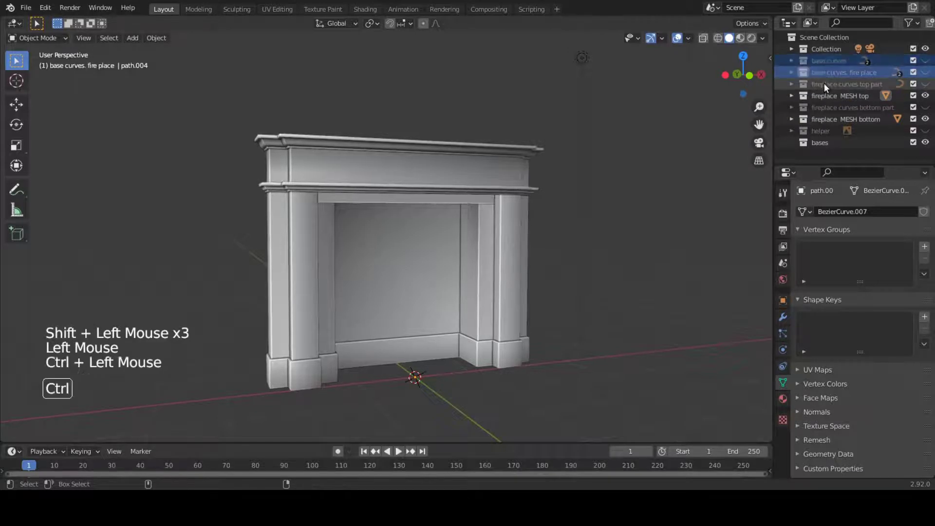
pyautogui.keyDown('ctrl'); pyautogui.click(824, 83); pyautogui.keyUp('ctrl')
pyautogui.keyDown('ctrl'); pyautogui.click(819, 106); pyautogui.keyUp('ctrl')
pyautogui.moveTo(822, 61); pyautogui.dragTo(817, 144)
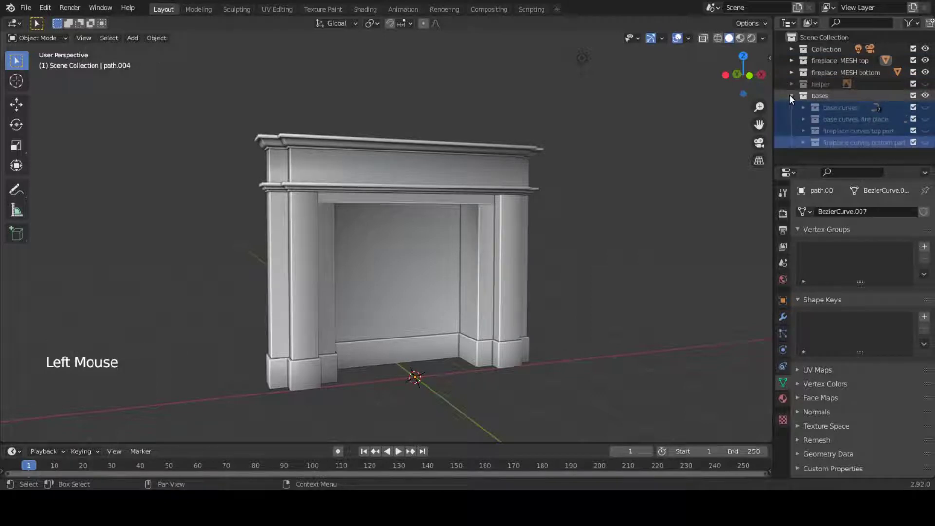
# Step: Create a 'fireplace mesh' collection holding the top and bottom fireplace meshes
pyautogui.click(790, 95)
pyautogui.rightClick(818, 121)
pyautogui.click(818, 121)
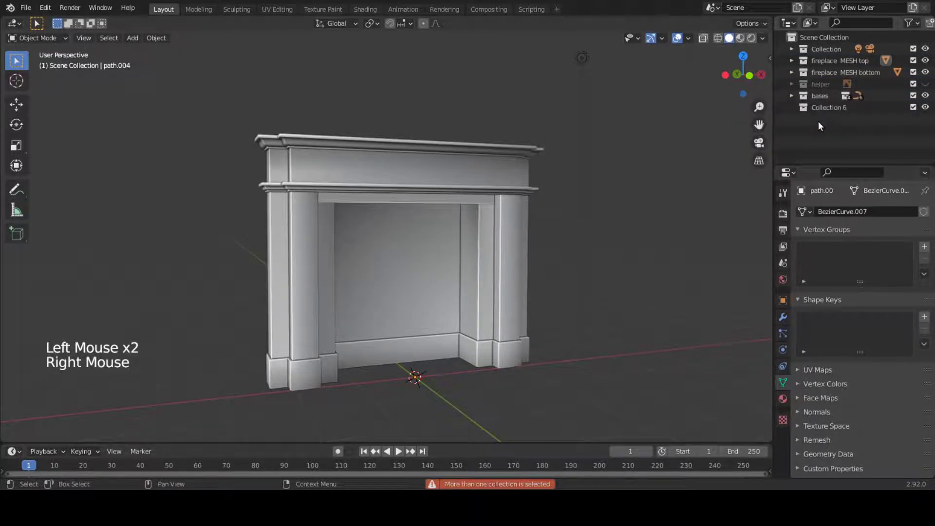
pyautogui.doubleClick(833, 107)
pyautogui.write('firep')
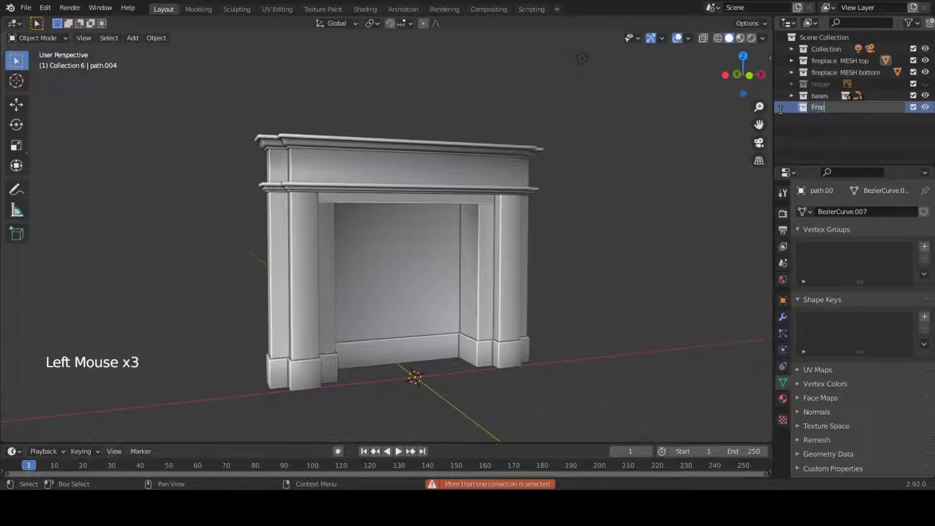
pyautogui.write('alce')
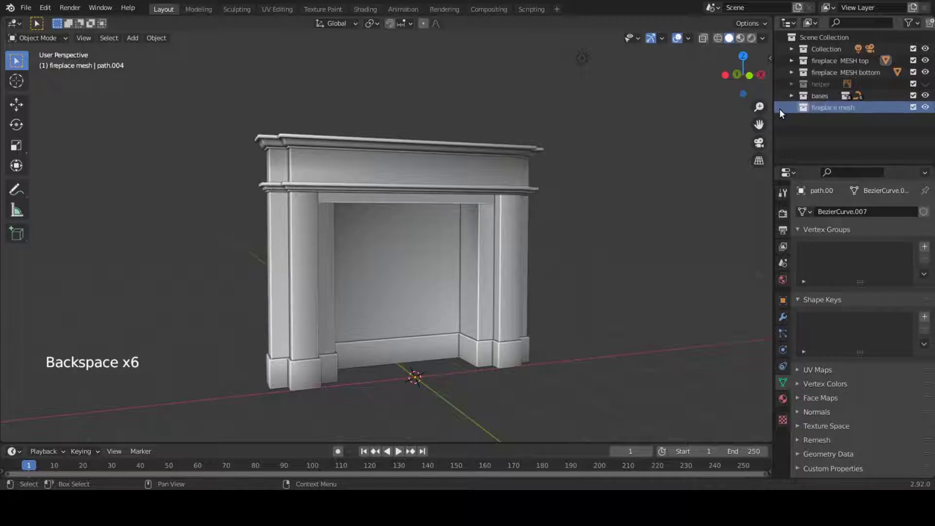
pyautogui.click(821, 63)
pyautogui.moveTo(825, 60); pyautogui.dragTo(825, 108)
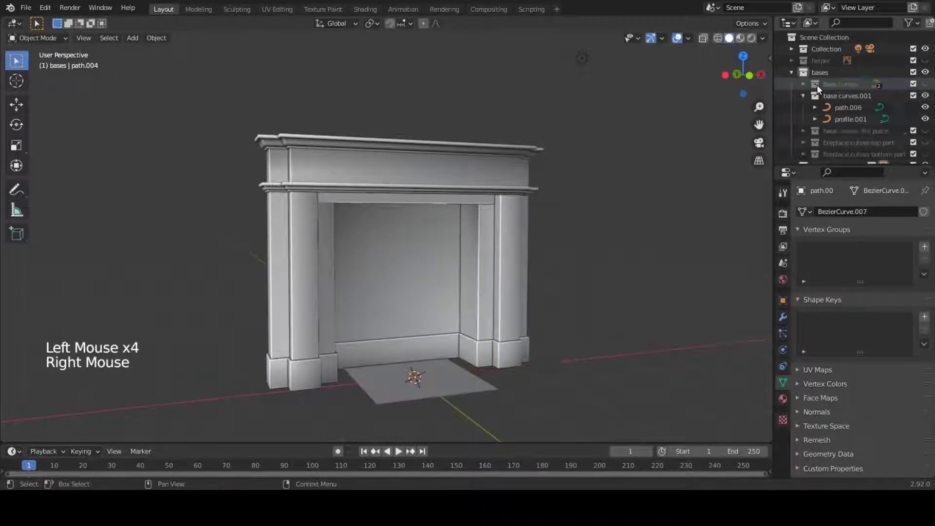
# Step: Move the copied base curves to the top level, rename them 'wall', and hide fireplace mesh and bases
pyautogui.moveTo(833, 97); pyautogui.dragTo(828, 39)
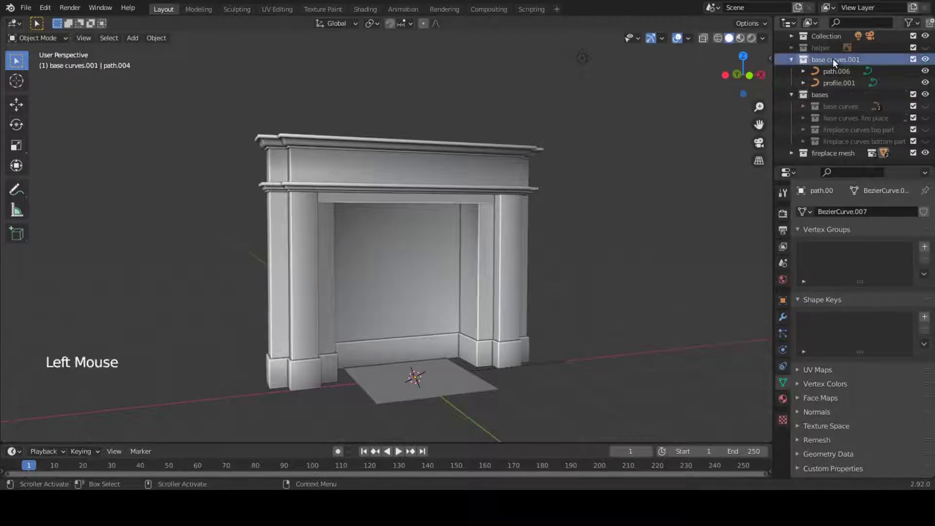
pyautogui.doubleClick(814, 72)
pyautogui.write('wall')
pyautogui.press('Return')
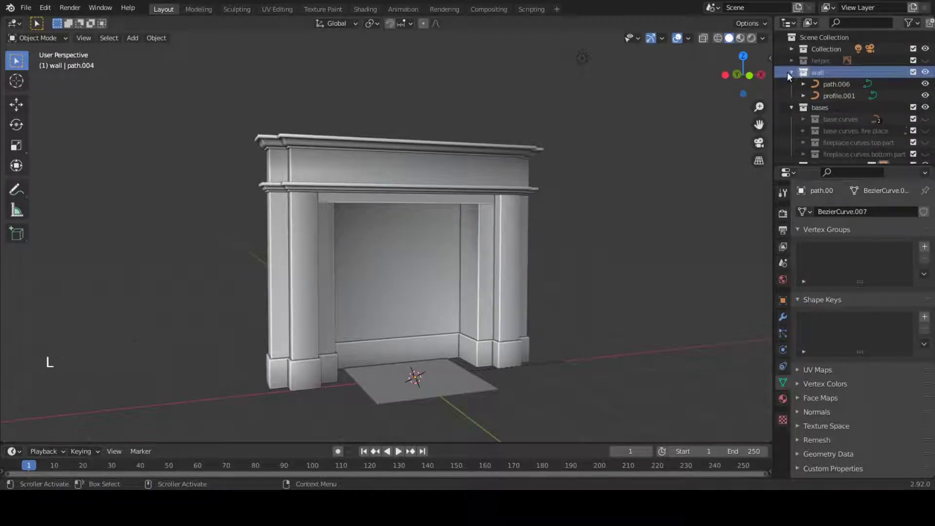
pyautogui.click(792, 72)
pyautogui.click(791, 84)
pyautogui.write('curves')
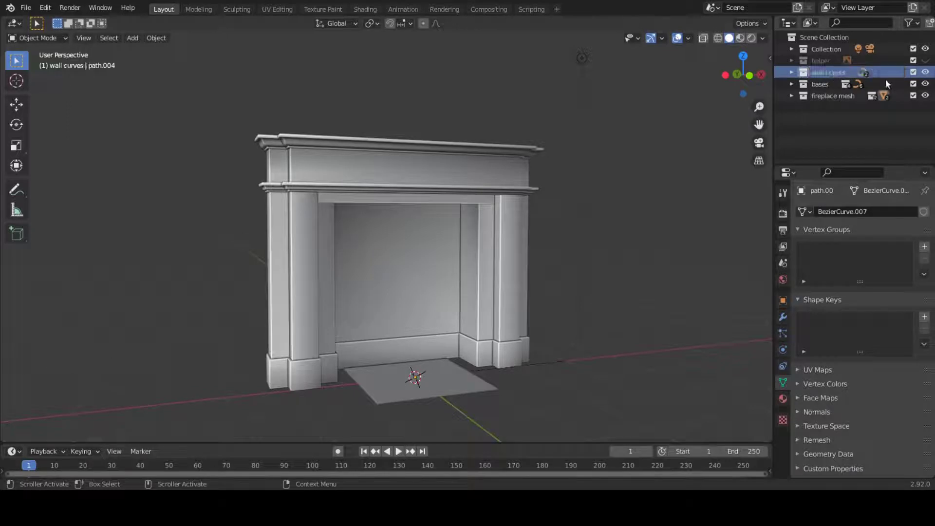
pyautogui.click(925, 95)
# Step: Show the helper reference photo and edit the profile curve in front view, zoomed on the fireplace
pyautogui.click(925, 61)
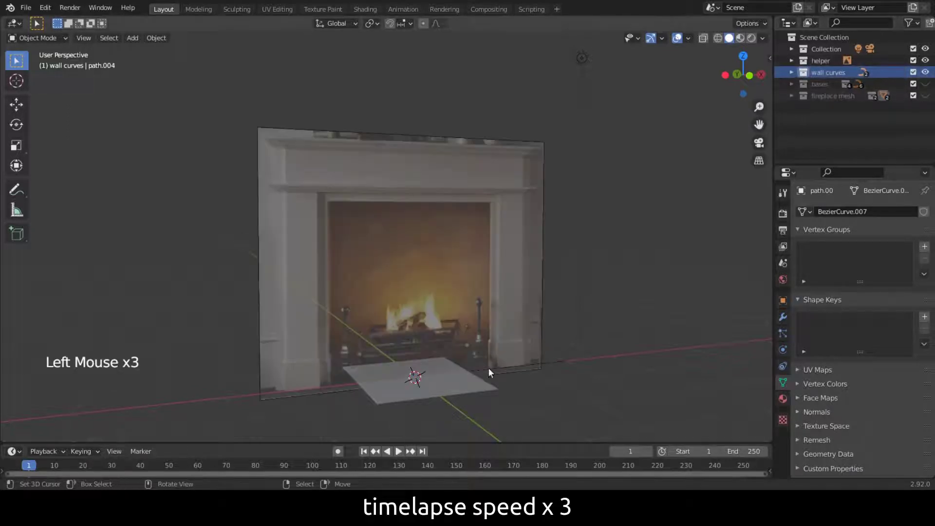
pyautogui.rightClick(505, 369)
pyautogui.press('Tab')
pyautogui.press('KP_1')
pyautogui.press('KP_7')
pyautogui.press('KP_1')
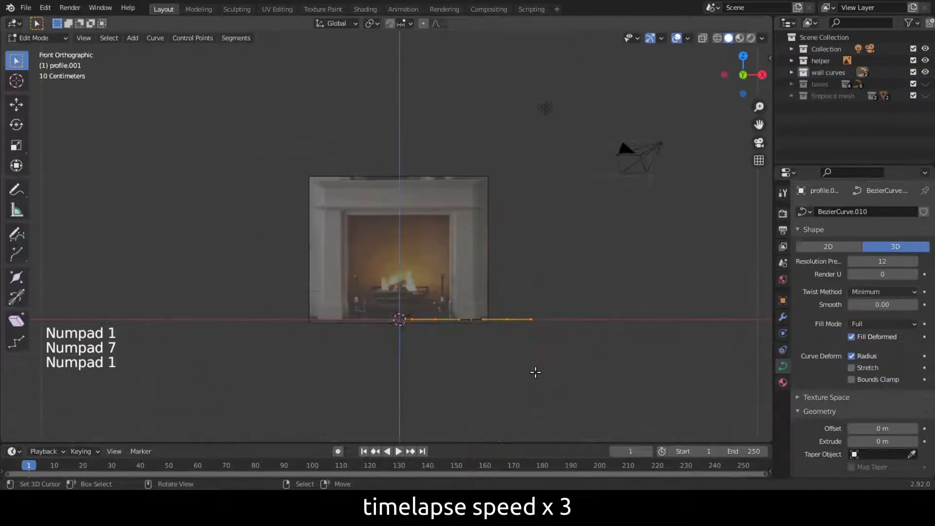
pyautogui.scroll(4, 534, 373)
pyautogui.moveTo(535, 374)
pyautogui.keyDown('shift'); pyautogui.mouseDown(button='middle')
pyautogui.moveTo(458, 262)
pyautogui.moveTo(367, 363)
pyautogui.moveTo(372, 349)
pyautogui.moveTo(355, 360)
pyautogui.mouseUp(button='middle'); pyautogui.keyUp('shift')
pyautogui.scroll(4, 457, 262)
pyautogui.scroll(3, 367, 364)
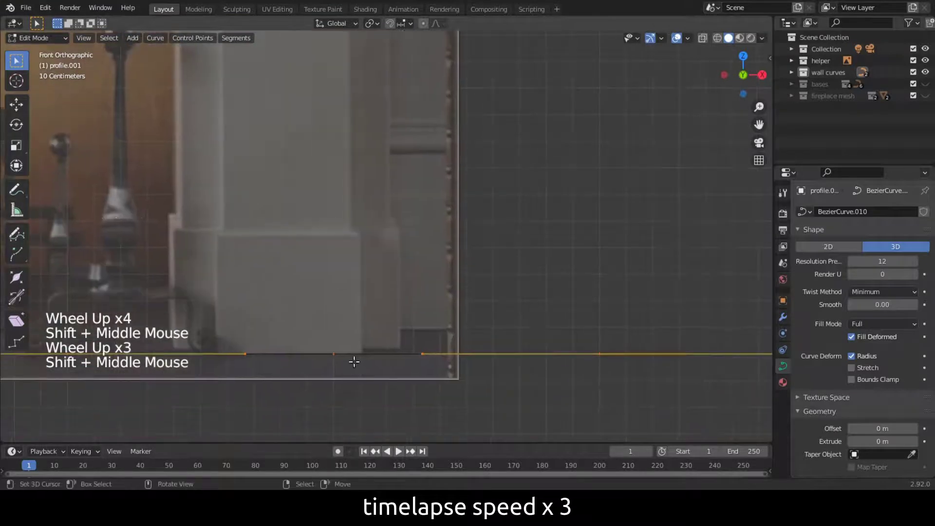
# Step: Delete the unneeded profile points and slide the remaining endpoint along X to the pillar
pyautogui.rightClick(287, 352)
pyautogui.scroll(-4, 590, 382)
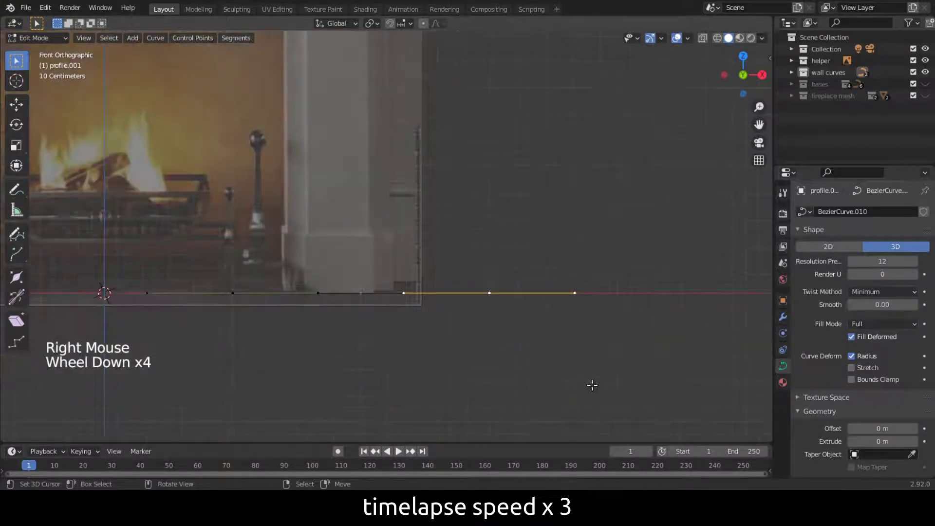
pyautogui.press('x')
pyautogui.click(549, 388)
pyautogui.rightClick(233, 293)
pyautogui.press('g')
pyautogui.press('x')
pyautogui.scroll(1, 341, 358)
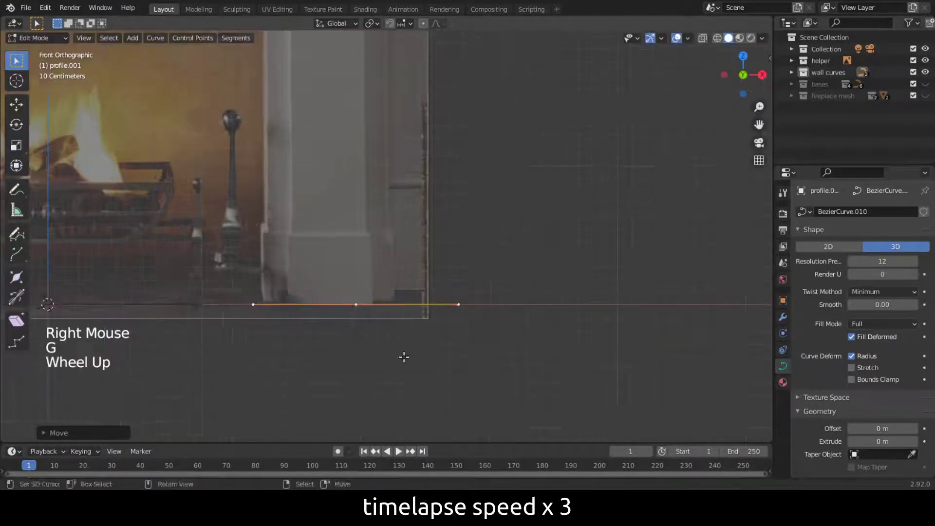
pyautogui.scroll(2, 402, 357)
pyautogui.keyDown('shift'); pyautogui.moveTo(403, 357); pyautogui.dragTo(590, 378, button='middle'); pyautogui.keyUp('shift')
# Step: Extrude new profile points vertically up along the pillar edge
pyautogui.press('e')
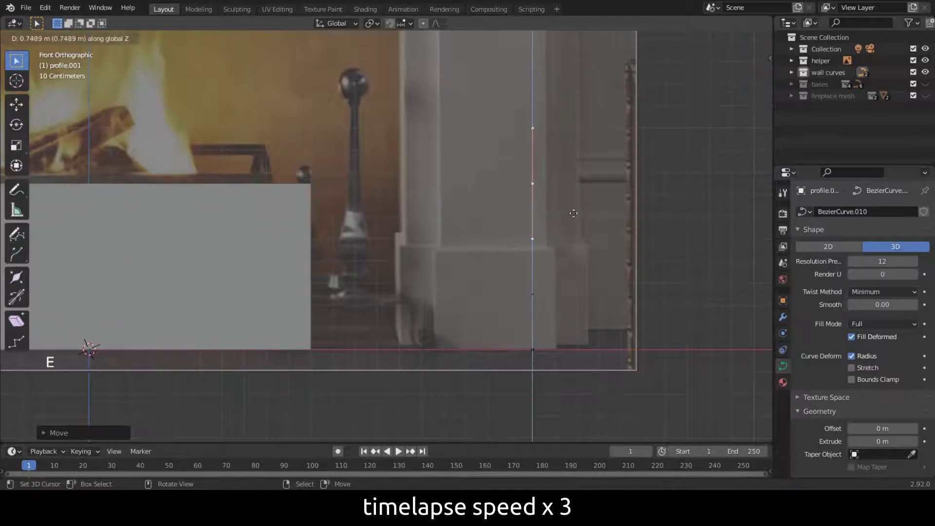
pyautogui.click(582, 247)
pyautogui.scroll(3, 583, 248)
pyautogui.keyDown('shift'); pyautogui.moveTo(582, 247); pyautogui.dragTo(536, 305, button='middle'); pyautogui.keyUp('shift')
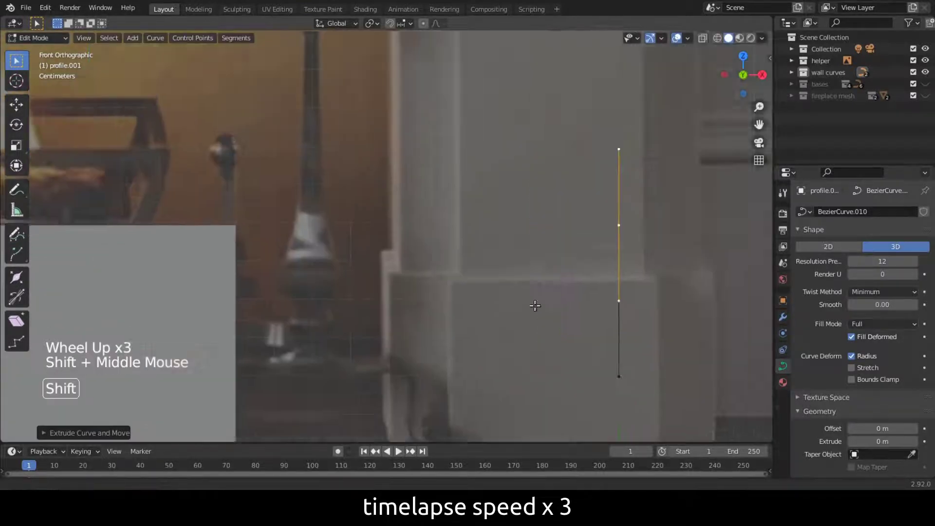
pyautogui.scroll(2, 575, 339)
# Step: Raise the reference image empty's opacity to about 0.53
pyautogui.click(823, 60)
pyautogui.click(823, 84)
pyautogui.click(823, 72)
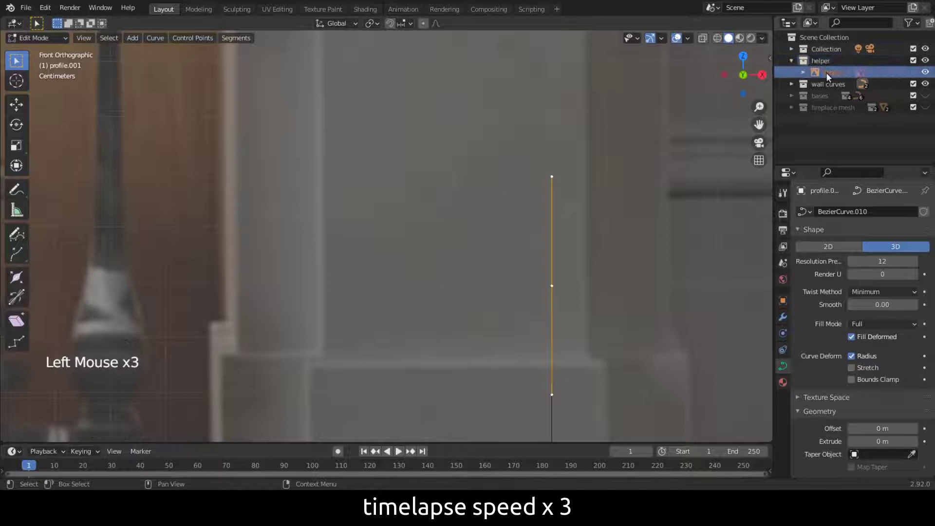
pyautogui.rightClick(820, 75)
pyautogui.press('Tab')
pyautogui.rightClick(833, 72)
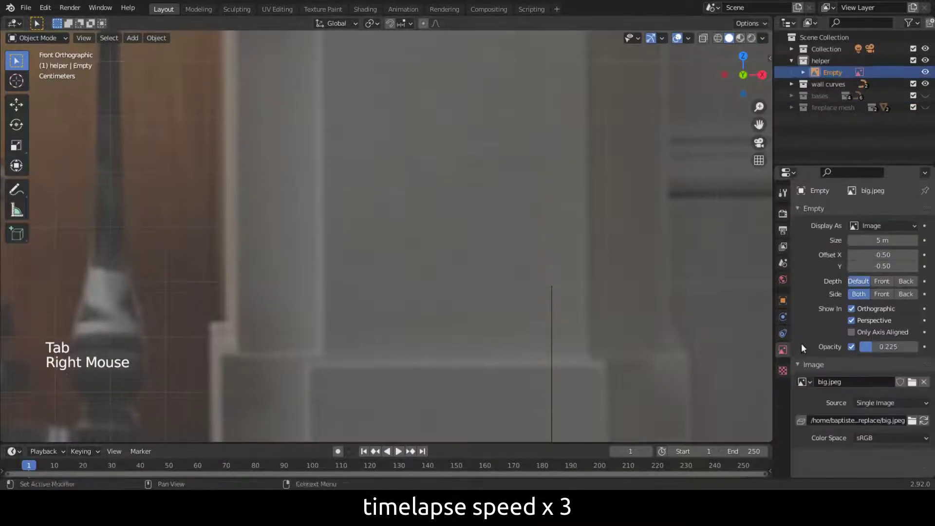
pyautogui.click(852, 346)
pyautogui.moveTo(877, 346); pyautogui.dragTo(889, 346)
pyautogui.press('Tab')
pyautogui.rightClick(712, 291)
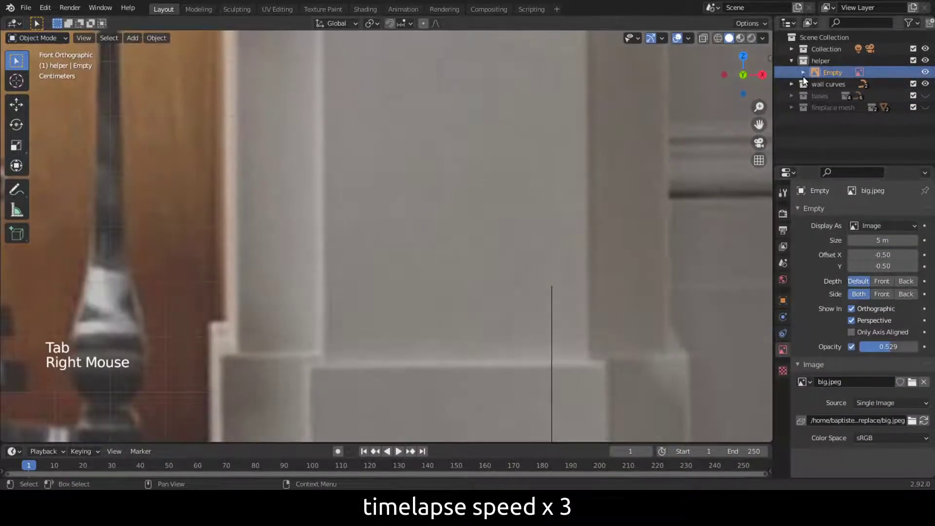
pyautogui.click(791, 84)
# Step: Extrude new points from the profile curve's top endpoint, including a short leftward segment
pyautogui.click(838, 107)
pyautogui.press('Tab')
pyautogui.rightClick(550, 286)
pyautogui.press('e')
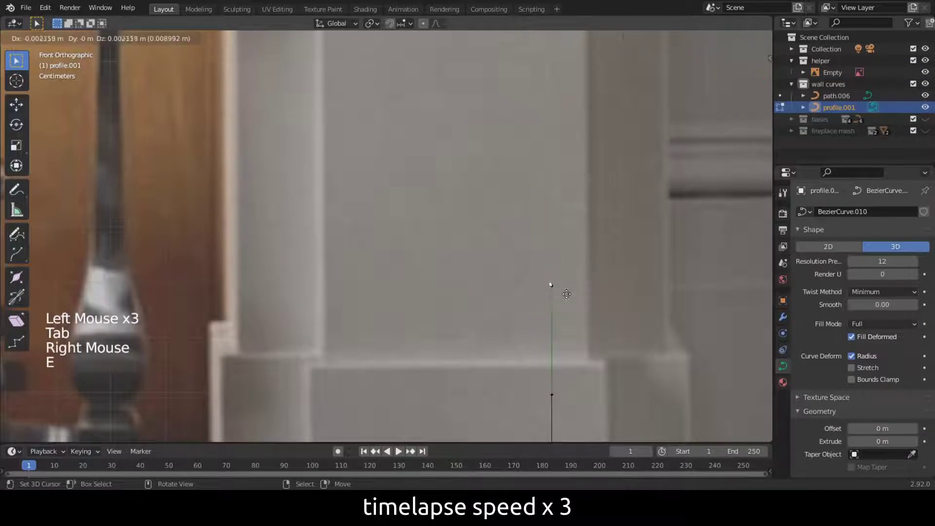
pyautogui.press('e')
pyautogui.click(546, 282)
pyautogui.press('e')
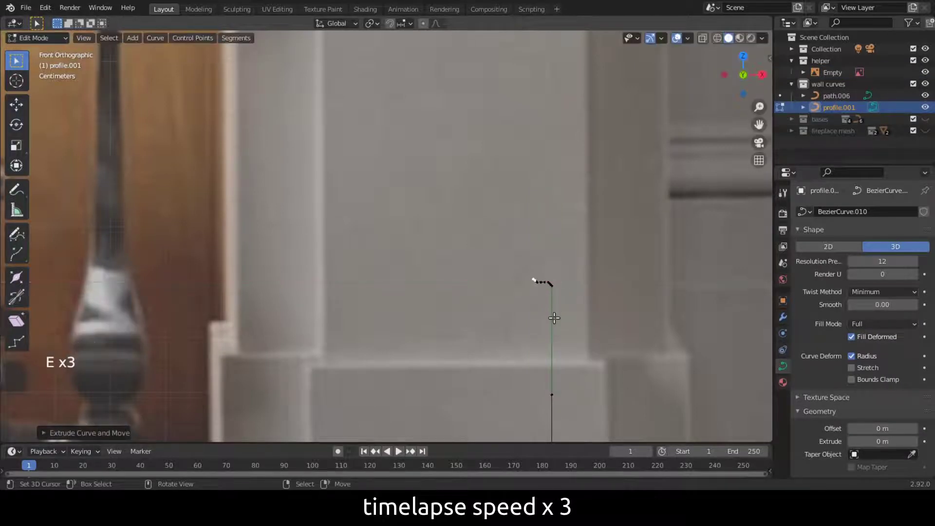
pyautogui.press('e')
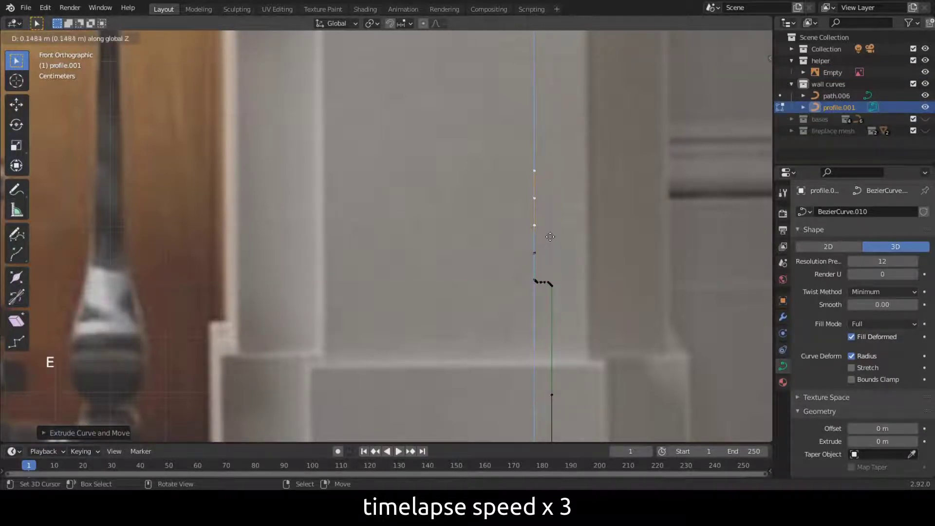
pyautogui.press('0')
pyautogui.click(553, 205)
# Step: Extrude further points up the profile, adding the angled segment
pyautogui.scroll(2, 547, 209)
pyautogui.keyDown('shift'); pyautogui.moveTo(546, 208); pyautogui.dragTo(434, 355, button='middle'); pyautogui.keyUp('shift')
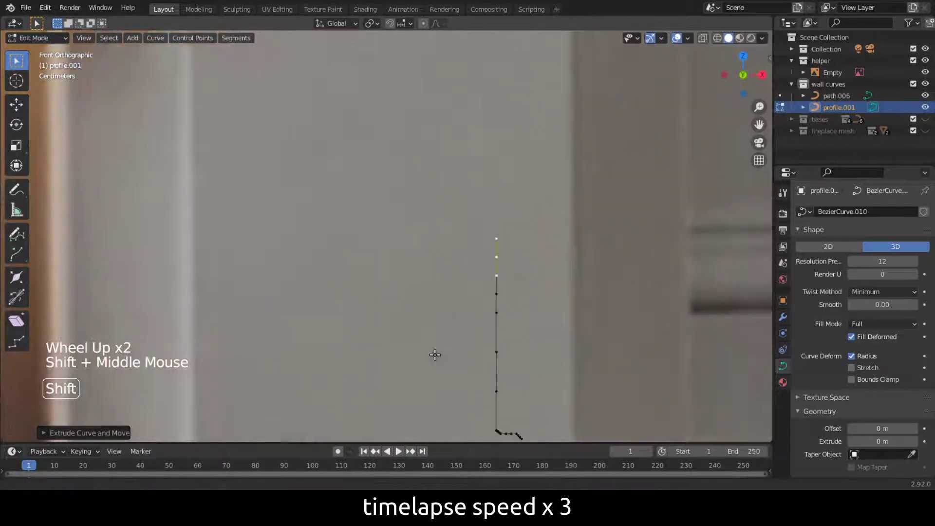
pyautogui.scroll(2, 434, 355)
pyautogui.scroll(-2, 547, 313)
pyautogui.keyDown('shift'); pyautogui.moveTo(547, 313); pyautogui.dragTo(493, 321, button='middle'); pyautogui.keyUp('shift')
pyautogui.press('e')
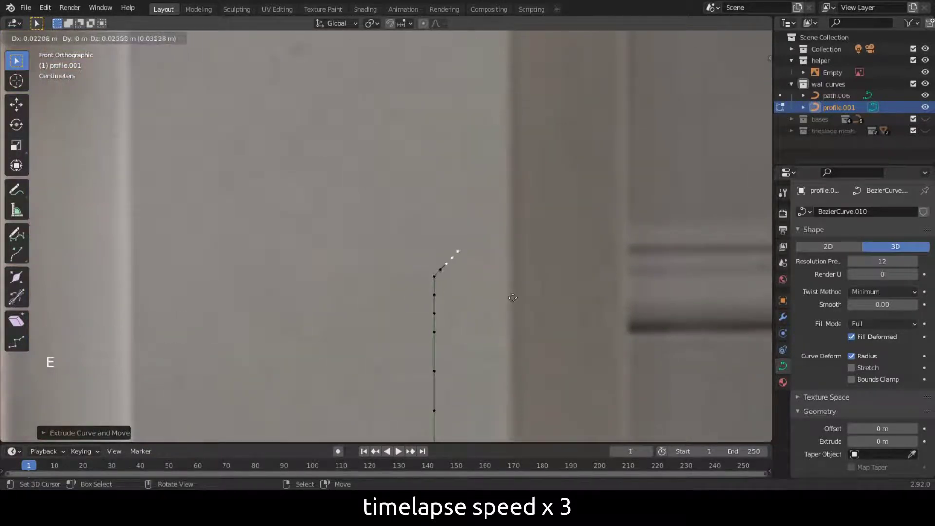
pyautogui.click(538, 273)
pyautogui.scroll(3, 538, 273)
pyautogui.keyDown('shift'); pyautogui.moveTo(539, 273); pyautogui.dragTo(463, 344, button='middle'); pyautogui.keyUp('shift')
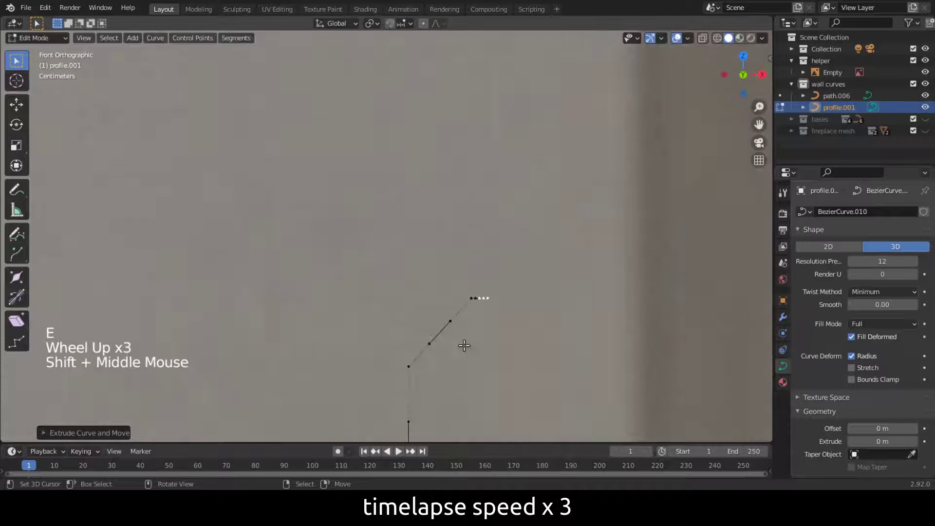
pyautogui.press('e')
pyautogui.click(473, 330)
# Step: Extrude and position the short top points that form the small lip
pyautogui.press('e')
pyautogui.press('w')
pyautogui.press('e')
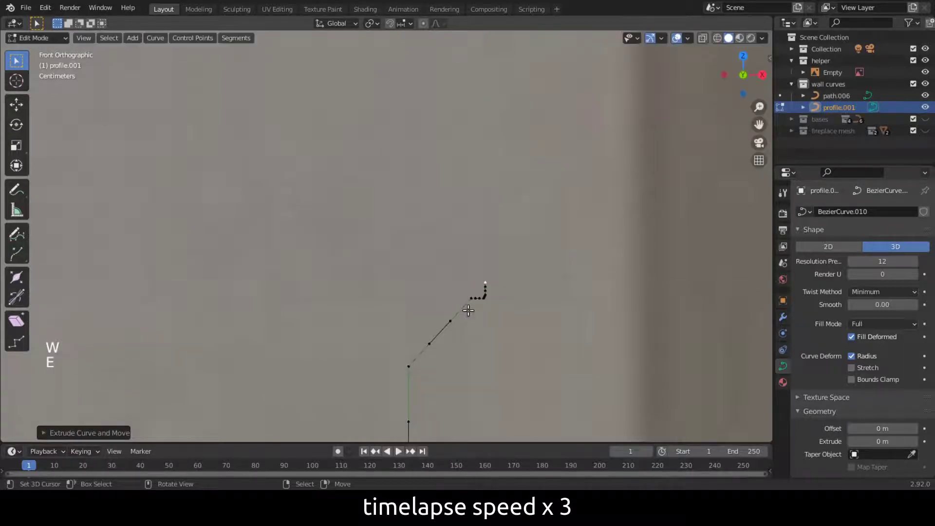
pyautogui.press('g')
pyautogui.click(468, 309)
pyautogui.scroll(-5, 469, 340)
pyautogui.moveTo(470, 340)
pyautogui.keyDown('shift'); pyautogui.mouseDown(button='middle')
pyautogui.moveTo(468, 361)
pyautogui.moveTo(455, 304)
pyautogui.mouseUp(button='middle'); pyautogui.keyUp('shift')
pyautogui.scroll(-4, 468, 361)
pyautogui.scroll(2, 456, 303)
pyautogui.scroll(3, 486, 357)
pyautogui.keyDown('shift'); pyautogui.moveTo(486, 357); pyautogui.dragTo(482, 341, button='middle'); pyautogui.keyUp('shift')
pyautogui.scroll(3, 482, 341)
pyautogui.keyDown('shift'); pyautogui.moveTo(482, 341); pyautogui.dragTo(486, 344, button='middle'); pyautogui.keyUp('shift')
# Step: Select the point at the profile's bottom bend with the whole profile in view
pyautogui.rightClick(486, 344)
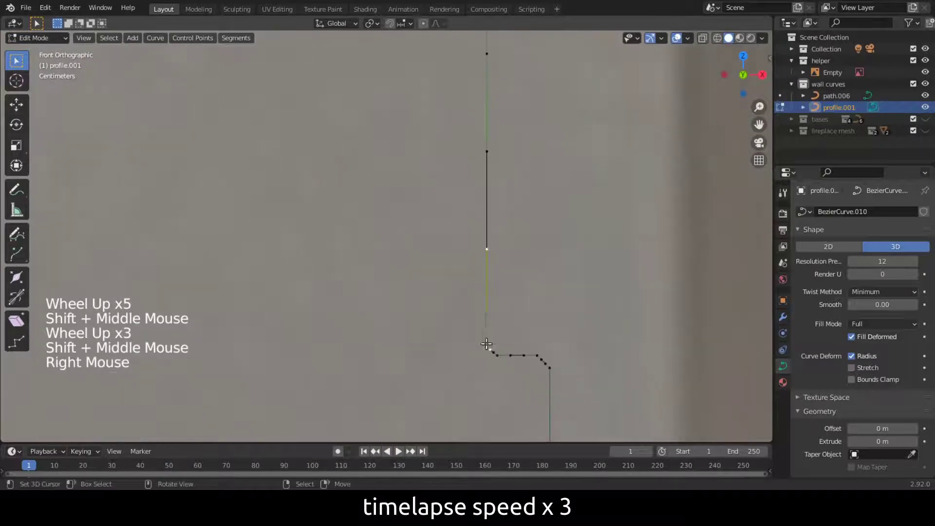
pyautogui.scroll(-3, 541, 316)
pyautogui.moveTo(541, 316)
pyautogui.keyDown('shift'); pyautogui.mouseDown(button='middle')
pyautogui.moveTo(455, 265)
pyautogui.moveTo(428, 277)
pyautogui.mouseUp(button='middle'); pyautogui.keyUp('shift')
pyautogui.scroll(2, 455, 265)
pyautogui.hotkey('shift', 's')
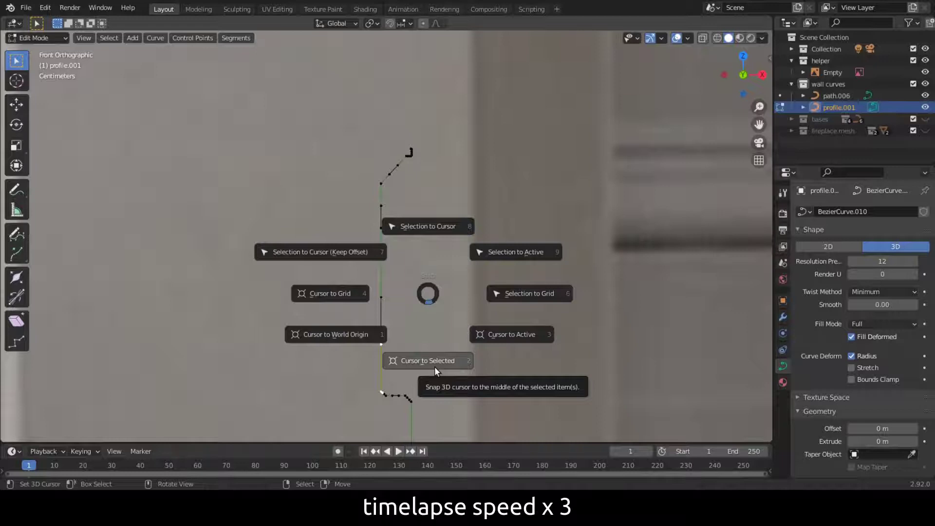
# Step: Place the 3D cursor, frame the upper profile and check the transform pivot setting
pyautogui.click(431, 371)
pyautogui.scroll(1, 409, 281)
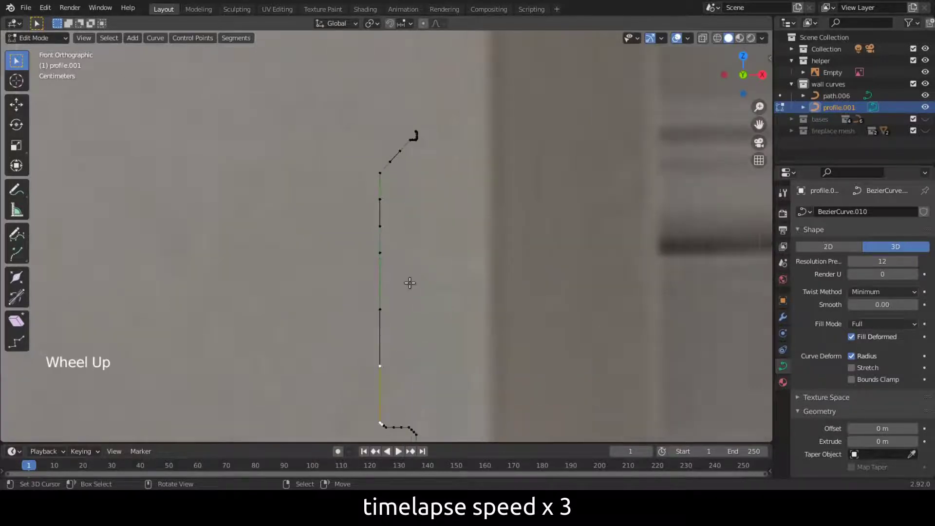
pyautogui.scroll(2, 426, 209)
pyautogui.scroll(-2, 425, 209)
pyautogui.keyDown('shift'); pyautogui.moveTo(426, 208); pyautogui.dragTo(398, 275, button='middle'); pyautogui.keyUp('shift')
pyautogui.scroll(3, 399, 276)
pyautogui.scroll(3, 398, 275)
pyautogui.scroll(3, 399, 276)
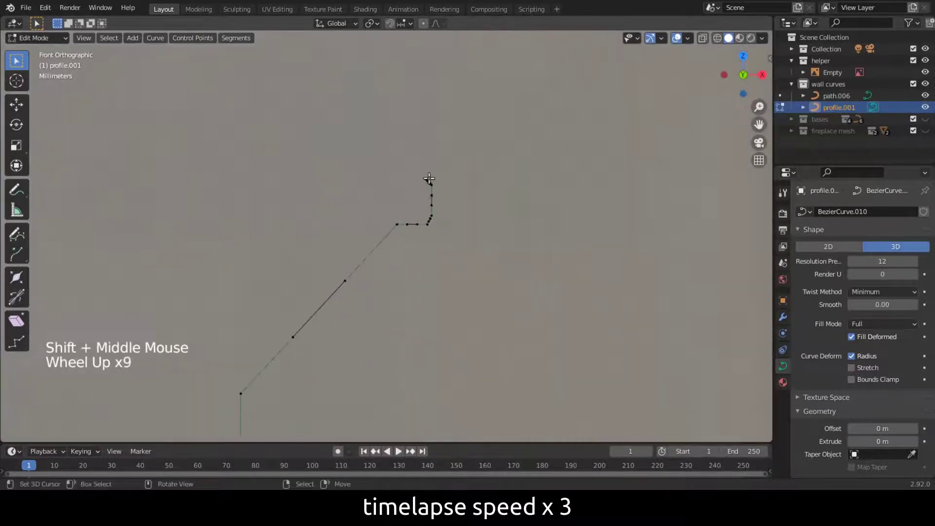
pyautogui.click(370, 23)
pyautogui.scroll(-5, 376, 332)
pyautogui.keyDown('shift'); pyautogui.moveTo(376, 332); pyautogui.dragTo(383, 289, button='middle'); pyautogui.keyUp('shift')
pyautogui.scroll(-5, 428, 259)
pyautogui.keyDown('shift'); pyautogui.moveTo(428, 259); pyautogui.dragTo(418, 259, button='middle'); pyautogui.keyUp('shift')
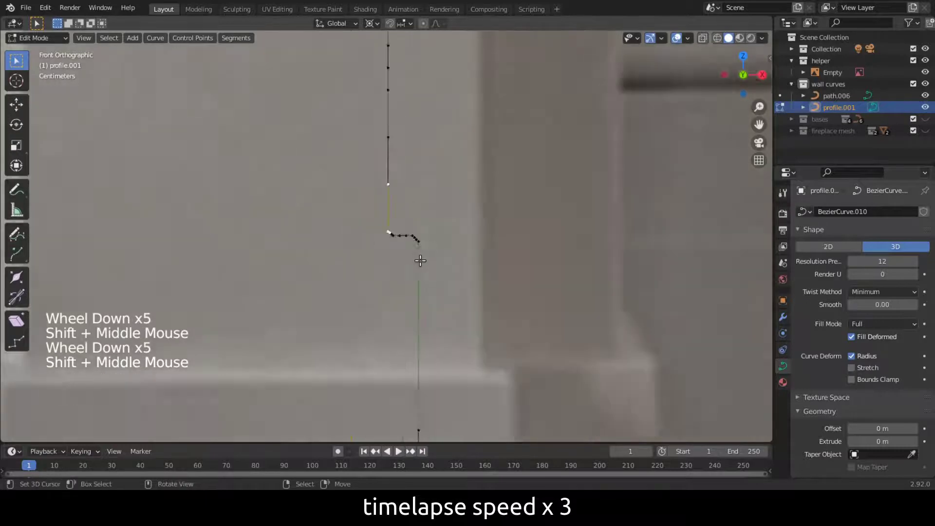
pyautogui.scroll(8, 417, 259)
# Step: Snap the 3D cursor to the point at the profile's bottom bend
pyautogui.rightClick(394, 214)
pyautogui.hotkey('shift', 's')
pyautogui.scroll(-4, 454, 298)
pyautogui.moveTo(455, 298)
pyautogui.keyDown('shift'); pyautogui.mouseDown(button='middle')
pyautogui.moveTo(404, 278)
pyautogui.moveTo(438, 244)
pyautogui.mouseUp(button='middle'); pyautogui.keyUp('shift')
pyautogui.moveTo(439, 244)
pyautogui.keyDown('shift'); pyautogui.mouseDown(button='middle')
pyautogui.moveTo(432, 229)
pyautogui.moveTo(425, 320)
pyautogui.mouseUp(button='middle'); pyautogui.keyUp('shift')
pyautogui.scroll(6, 432, 228)
pyautogui.scroll(2, 425, 320)
pyautogui.scroll(-7, 457, 277)
pyautogui.keyDown('shift'); pyautogui.moveTo(457, 277); pyautogui.dragTo(458, 195, button='middle'); pyautogui.keyUp('shift')
pyautogui.keyDown('shift'); pyautogui.moveTo(459, 195); pyautogui.dragTo(461, 119, button='middle'); pyautogui.keyUp('shift')
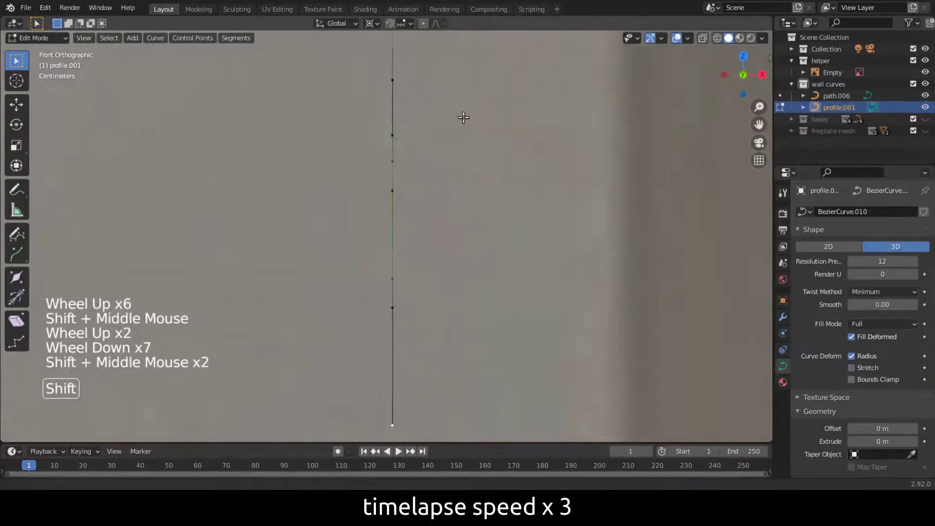
pyautogui.keyDown('shift'); pyautogui.moveTo(486, 381); pyautogui.dragTo(506, 437, button='middle'); pyautogui.keyUp('shift')
pyautogui.scroll(-5, 409, 326)
pyautogui.scroll(-3, 409, 327)
pyautogui.scroll(3, 409, 327)
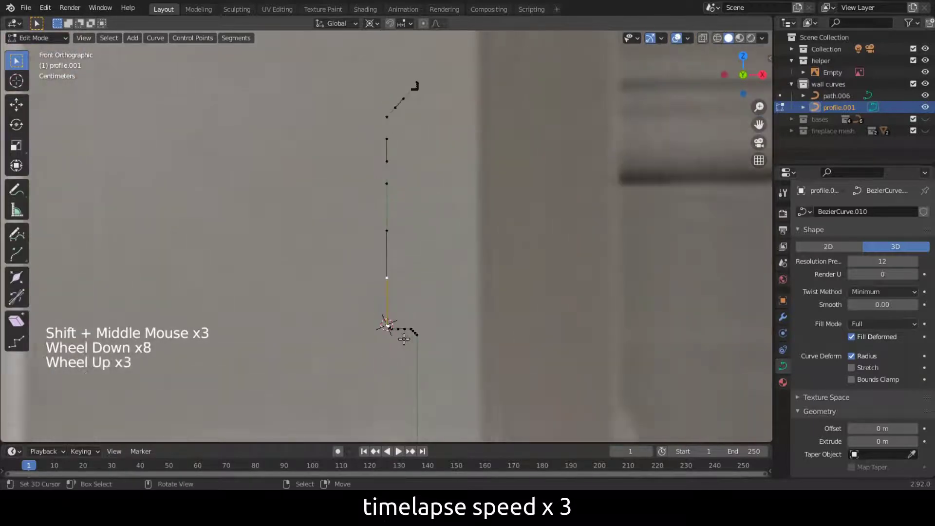
pyautogui.scroll(4, 389, 422)
pyautogui.rightClick(390, 421)
pyautogui.hotkey('shift', 's')
pyautogui.click(466, 438)
# Step: Extrude the profile's top end point horizontally to form a flat top
pyautogui.scroll(-4, 409, 270)
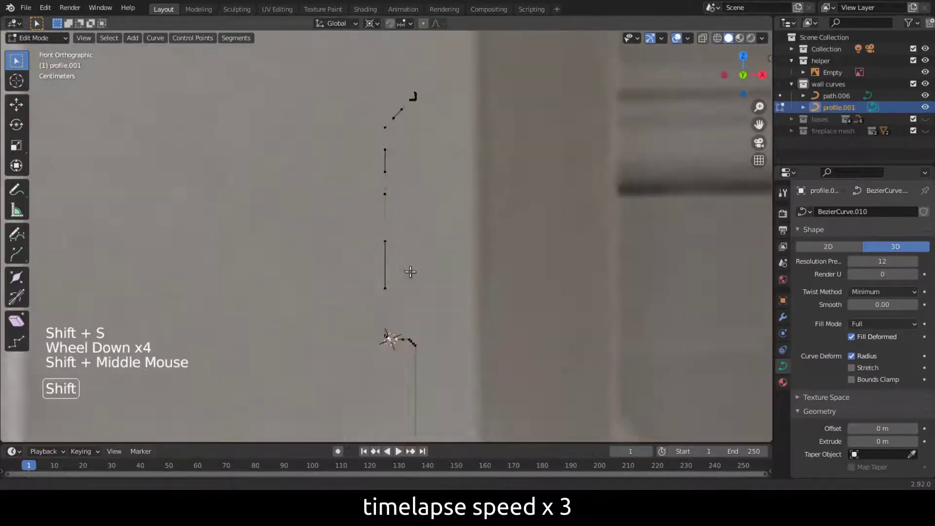
pyautogui.keyDown('shift'); pyautogui.moveTo(409, 270); pyautogui.dragTo(463, 290, button='middle'); pyautogui.keyUp('shift')
pyautogui.scroll(7, 463, 290)
pyautogui.rightClick(454, 291)
pyautogui.scroll(4, 489, 309)
pyautogui.rightClick(525, 358)
pyautogui.scroll(-3, 497, 349)
pyautogui.scroll(5, 498, 349)
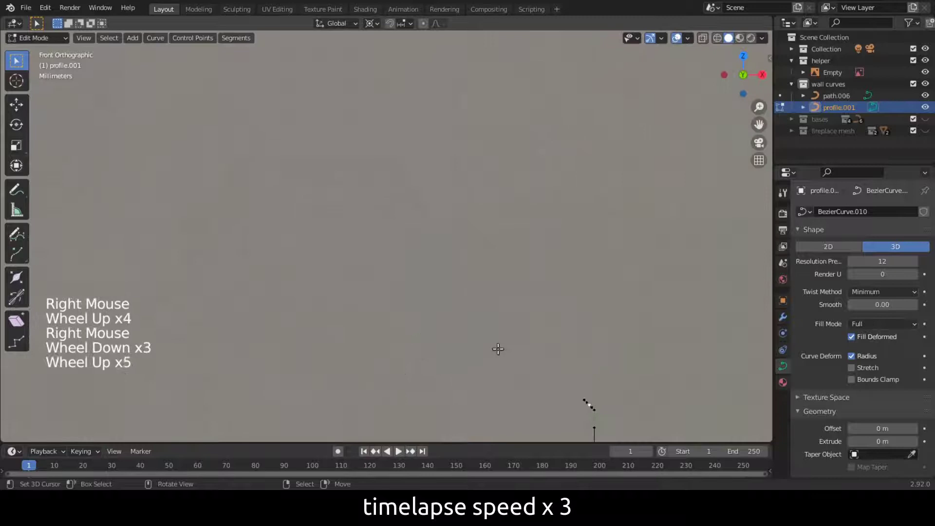
pyautogui.rightClick(587, 402)
pyautogui.scroll(-5, 588, 401)
pyautogui.moveTo(588, 402)
pyautogui.keyDown('shift'); pyautogui.mouseDown(button='middle')
pyautogui.moveTo(447, 255)
pyautogui.moveTo(420, 293)
pyautogui.mouseUp(button='middle'); pyautogui.keyUp('shift')
pyautogui.press('e')
pyautogui.click(357, 225)
pyautogui.hotkey('ctrl', 'z')
pyautogui.press('e')
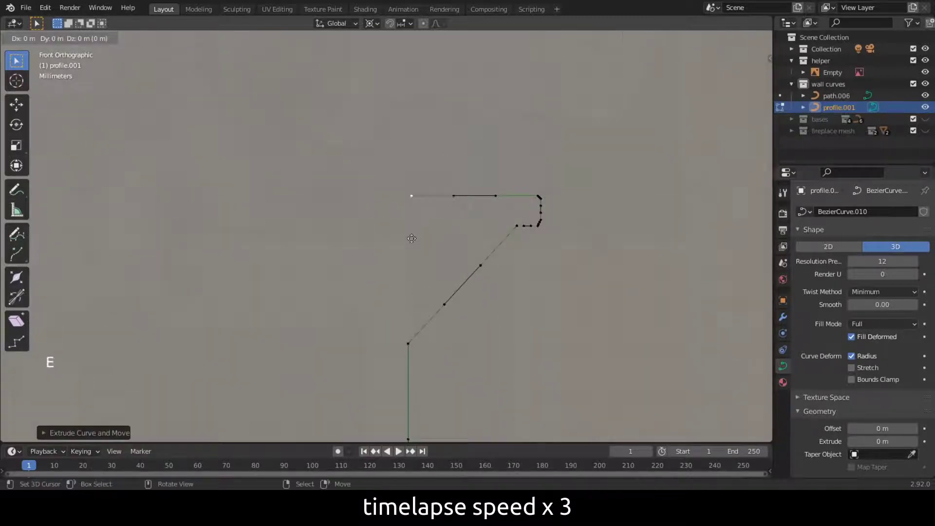
pyautogui.click(405, 234)
# Step: Align the back corner points vertically with S X 0
pyautogui.scroll(-4, 396, 213)
pyautogui.moveTo(396, 213)
pyautogui.keyDown('shift'); pyautogui.mouseDown(button='middle')
pyautogui.moveTo(444, 359)
pyautogui.moveTo(444, 262)
pyautogui.mouseUp(button='middle'); pyautogui.keyUp('shift')
pyautogui.scroll(2, 445, 359)
pyautogui.rightClick(463, 401)
pyautogui.hotkey('shift', 's')
pyautogui.scroll(-2, 442, 351)
pyautogui.scroll(6, 426, 247)
pyautogui.rightClick(471, 224)
pyautogui.press('s')
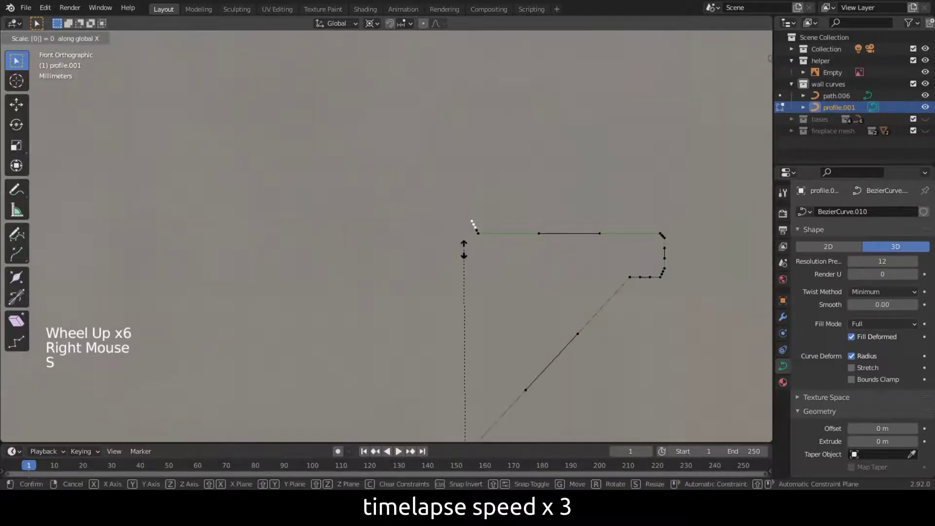
pyautogui.click(469, 223)
# Step: Extrude the back edge down to the floor and leave Edit Mode
pyautogui.scroll(-15, 469, 223)
pyautogui.scroll(-5, 469, 223)
pyautogui.keyDown('shift'); pyautogui.moveTo(469, 223); pyautogui.dragTo(417, 340, button='middle'); pyautogui.keyUp('shift')
pyautogui.scroll(-6, 417, 340)
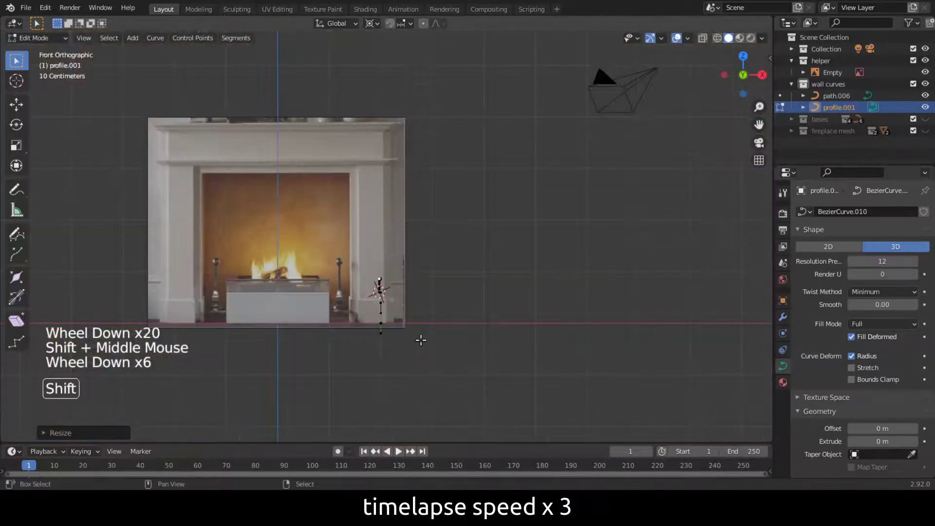
pyautogui.press('e')
pyautogui.press('Tab')
pyautogui.scroll(-4, 384, 262)
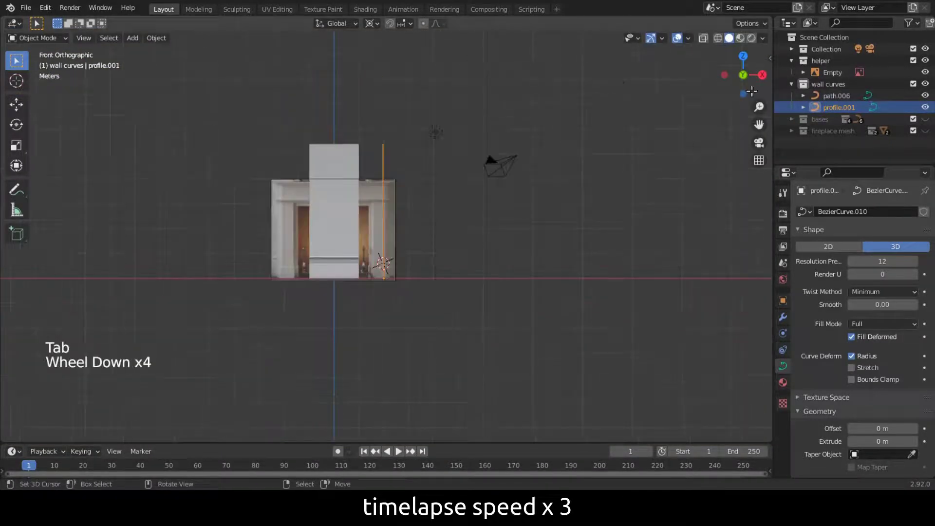
# Step: Duplicate the wall curves collection in the Outliner
pyautogui.click(805, 84)
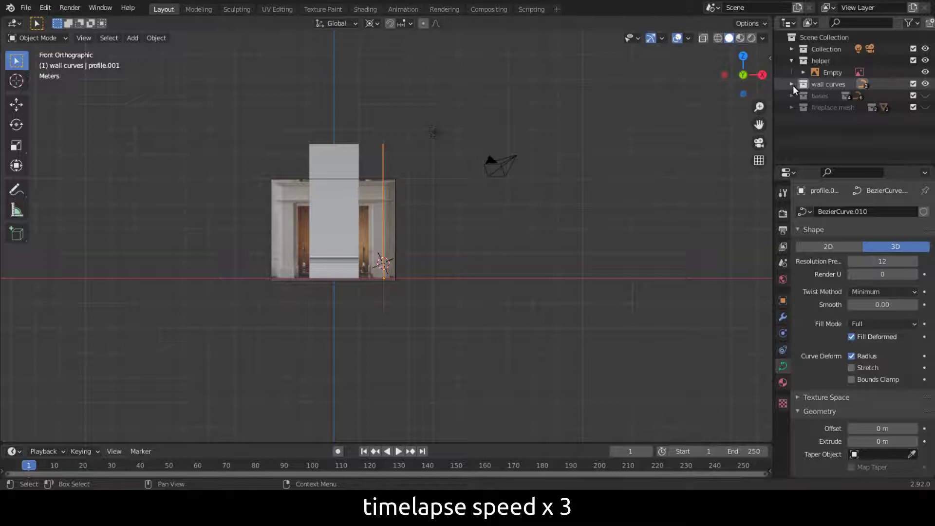
pyautogui.rightClick(793, 86)
pyautogui.click(767, 86)
# Step: Delete the wall curves.001 collection, keeping path.007 and profile.002 under Scene Collection
pyautogui.doubleClick(827, 96)
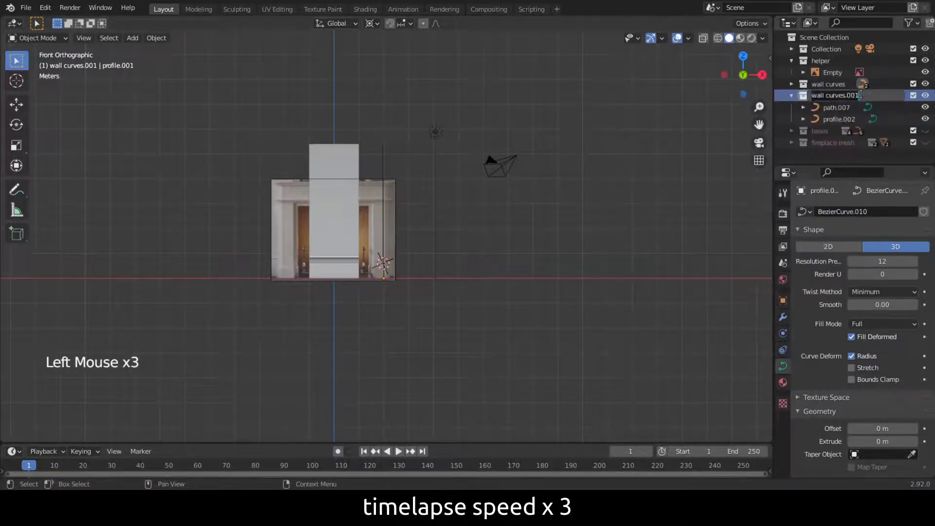
pyautogui.click(831, 96)
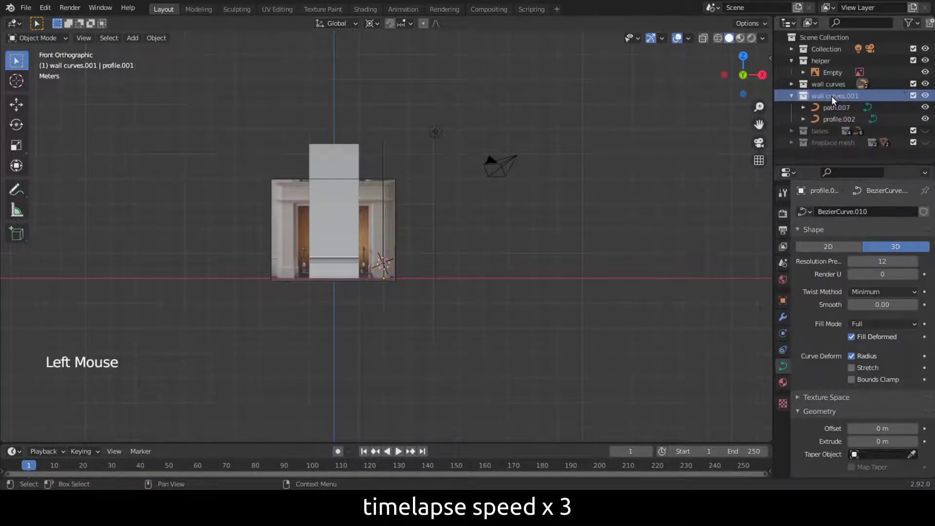
pyautogui.rightClick(832, 95)
pyautogui.click(768, 159)
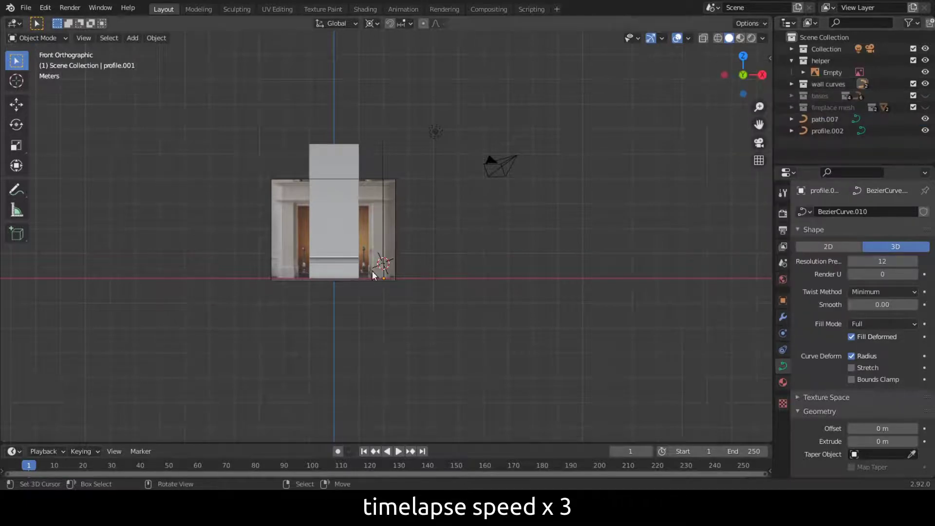
# Step: Edit the copied profile curve and extrude its bottom end point
pyautogui.rightClick(381, 164)
pyautogui.press('Tab')
pyautogui.scroll(7, 397, 295)
pyautogui.scroll(4, 492, 312)
pyautogui.moveTo(396, 297)
pyautogui.keyDown('shift'); pyautogui.mouseDown(button='middle')
pyautogui.moveTo(492, 312)
pyautogui.moveTo(453, 321)
pyautogui.mouseUp(button='middle'); pyautogui.keyUp('shift')
pyautogui.scroll(2, 453, 322)
pyautogui.scroll(3, 463, 326)
pyautogui.rightClick(489, 379)
pyautogui.press('e')
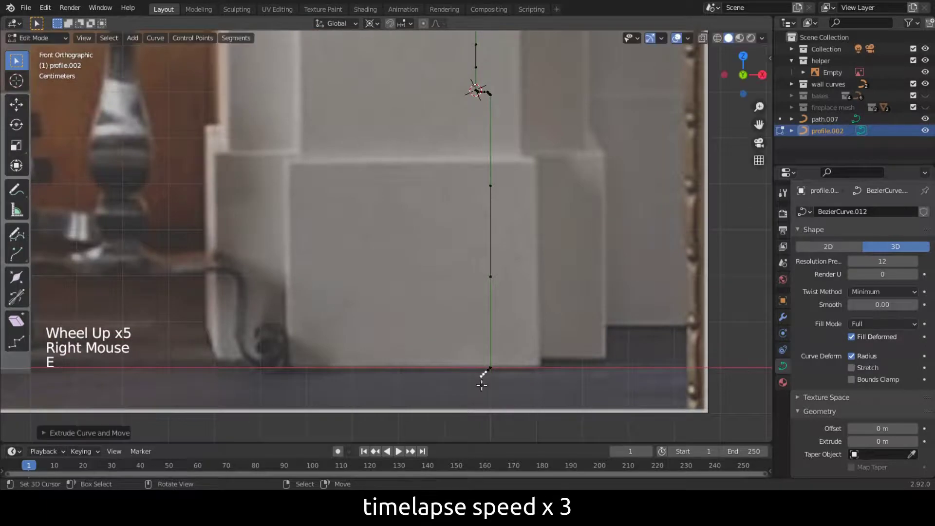
# Step: Shift two vertical-run points right, then delete the selected Outliner item
pyautogui.scroll(-4, 480, 375)
pyautogui.moveTo(480, 376)
pyautogui.keyDown('shift'); pyautogui.mouseDown(button='middle')
pyautogui.moveTo(409, 407)
pyautogui.moveTo(439, 293)
pyautogui.mouseUp(button='middle'); pyautogui.keyUp('shift')
pyautogui.scroll(4, 409, 407)
pyautogui.scroll(2, 439, 293)
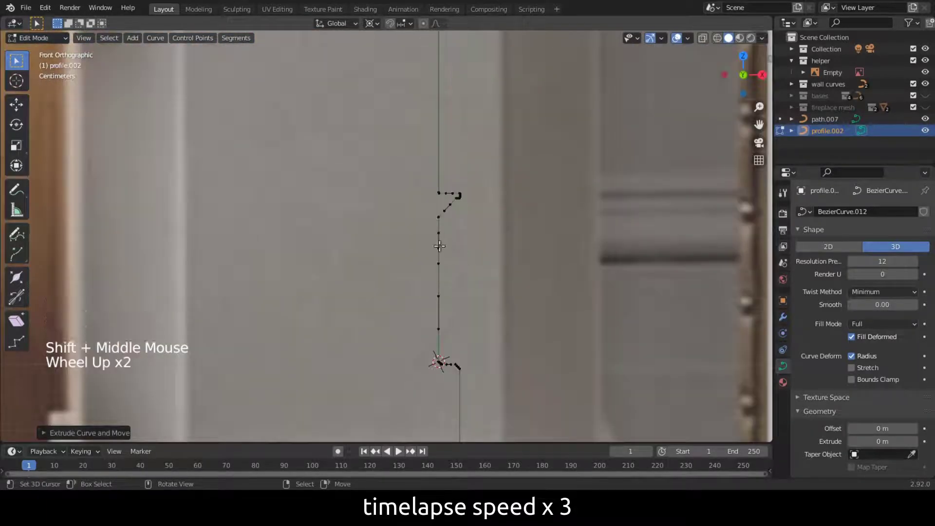
pyautogui.rightClick(439, 263)
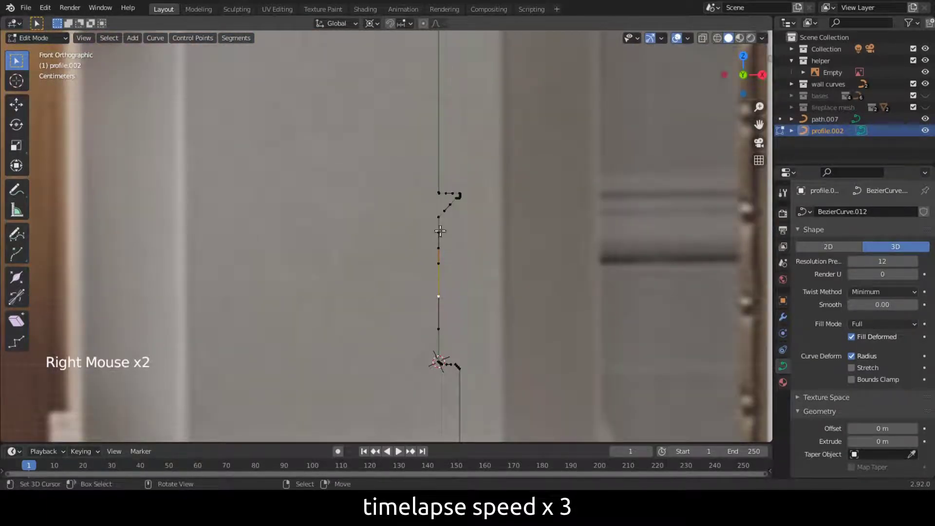
pyautogui.keyDown('shift'); pyautogui.rightClick(480, 242); pyautogui.keyUp('shift')
pyautogui.press('g')
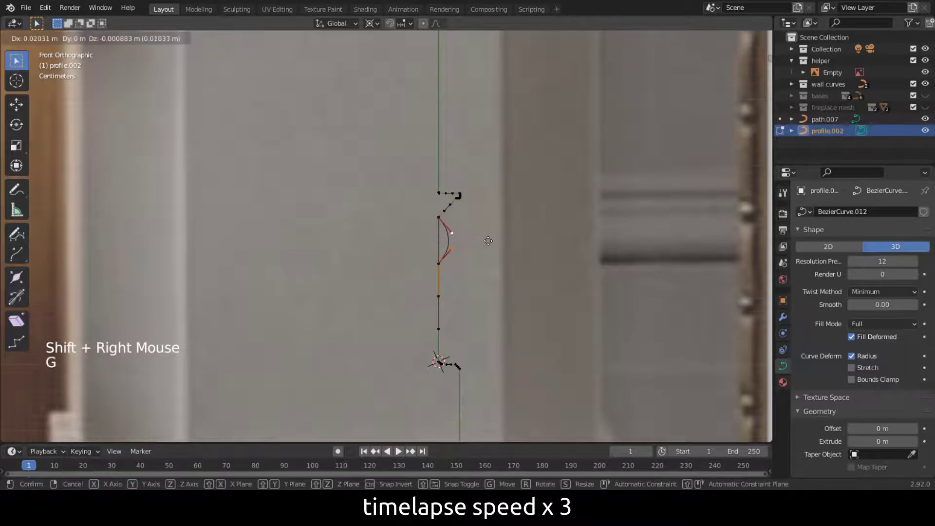
pyautogui.click(487, 239)
pyautogui.click(829, 121)
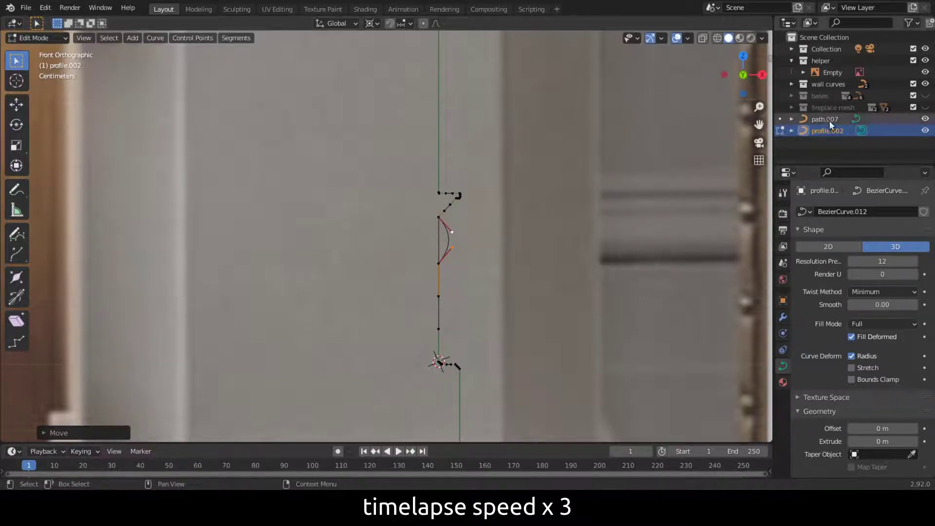
pyautogui.press('Delete')
# Step: Enter Edit Mode on profile.001 and select two points on its vertical run
pyautogui.rightClick(548, 158)
pyautogui.click(818, 96)
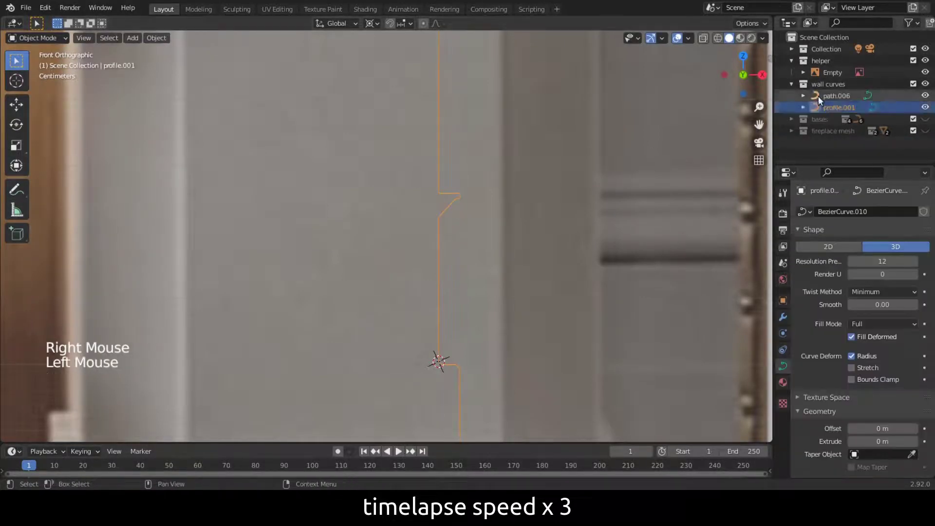
pyautogui.press('Tab')
pyautogui.scroll(3, 497, 219)
pyautogui.scroll(-3, 497, 220)
pyautogui.scroll(1, 474, 273)
pyautogui.keyDown('shift'); pyautogui.moveTo(474, 273); pyautogui.dragTo(463, 258, button='middle'); pyautogui.keyUp('shift')
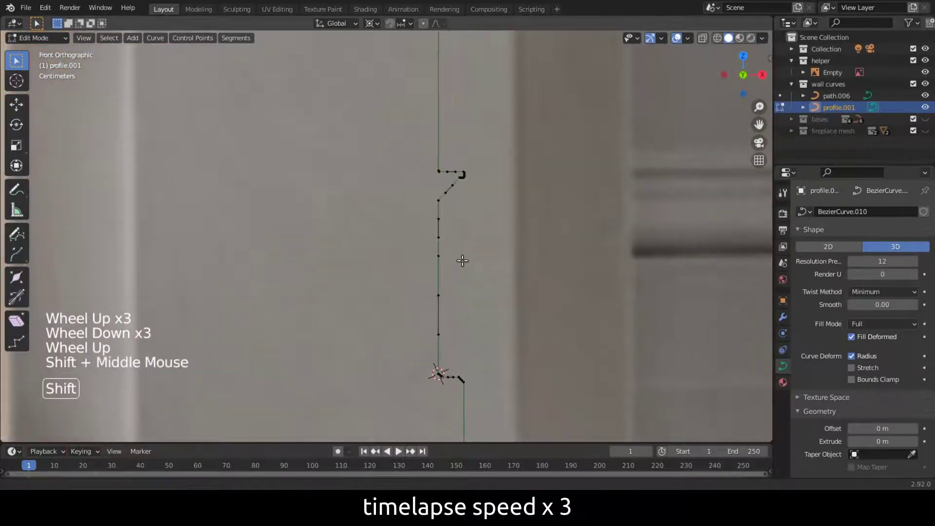
pyautogui.rightClick(439, 255)
pyautogui.keyDown('shift'); pyautogui.rightClick(439, 221); pyautogui.keyUp('shift')
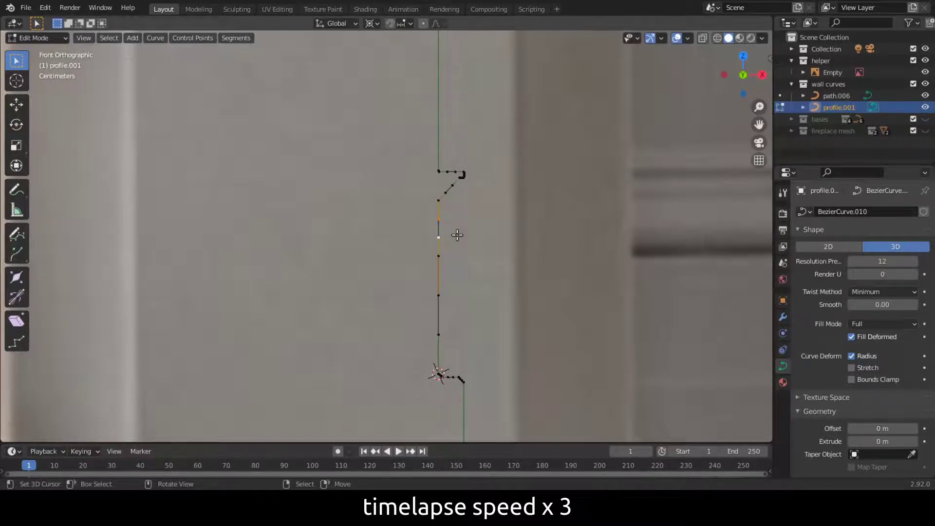
# Step: Move the selected vertical-run points to start forming the notch
pyautogui.press('g')
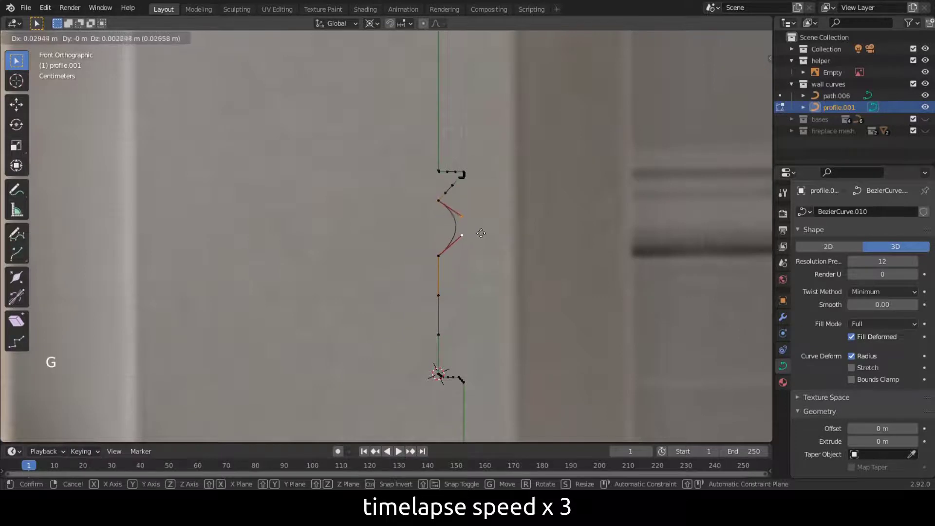
pyautogui.rightClick(481, 233)
pyautogui.press('g')
# Step: Adjust the handles into a semicircular cove and return to Object Mode
pyautogui.press('g')
pyautogui.press('Tab')
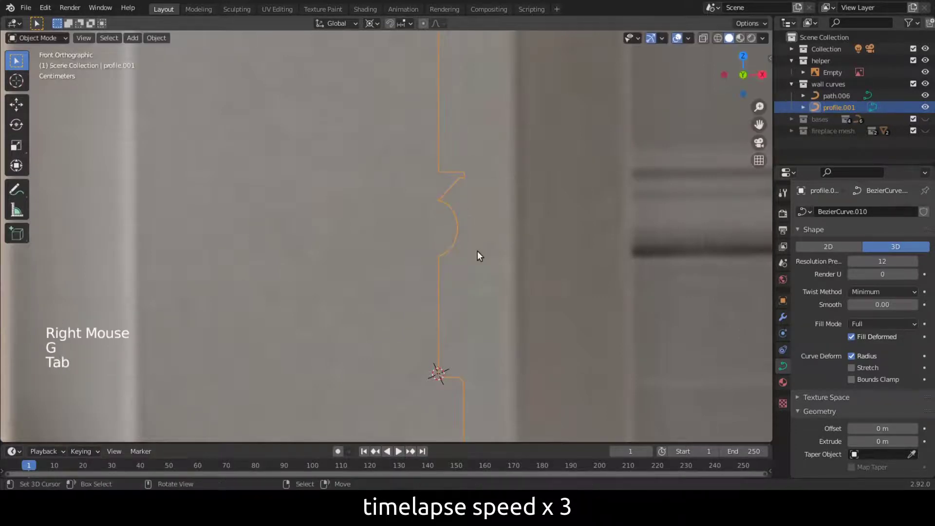
pyautogui.scroll(2, 477, 256)
pyautogui.press('Tab')
pyautogui.keyDown('shift'); pyautogui.moveTo(477, 256); pyautogui.dragTo(463, 250, button='middle'); pyautogui.keyUp('shift')
pyautogui.scroll(3, 463, 250)
pyautogui.rightClick(506, 250)
pyautogui.press('g')
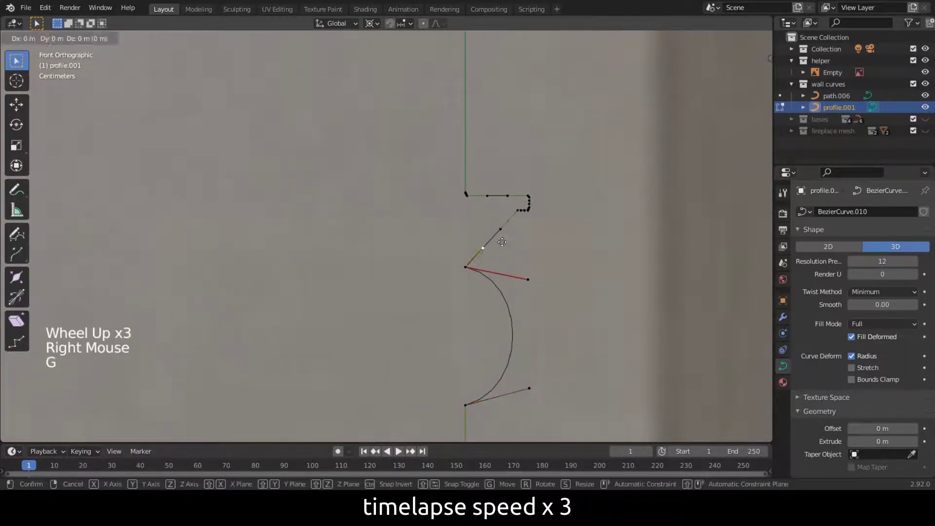
pyautogui.rightClick(509, 242)
pyautogui.press('g')
pyautogui.press('Tab')
pyautogui.scroll(-8, 507, 236)
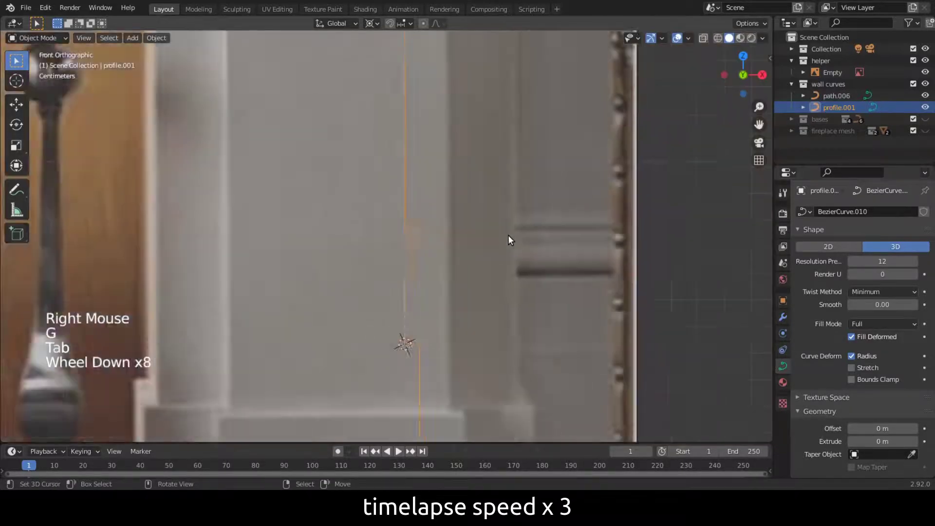
pyautogui.scroll(-3, 508, 235)
pyautogui.press('Tab')
pyautogui.scroll(-3, 507, 236)
pyautogui.press('Tab')
pyautogui.scroll(-4, 506, 236)
# Step: Duplicate the wall curves collection and rename the copy to 'wall mesh'
pyautogui.doubleClick(817, 84)
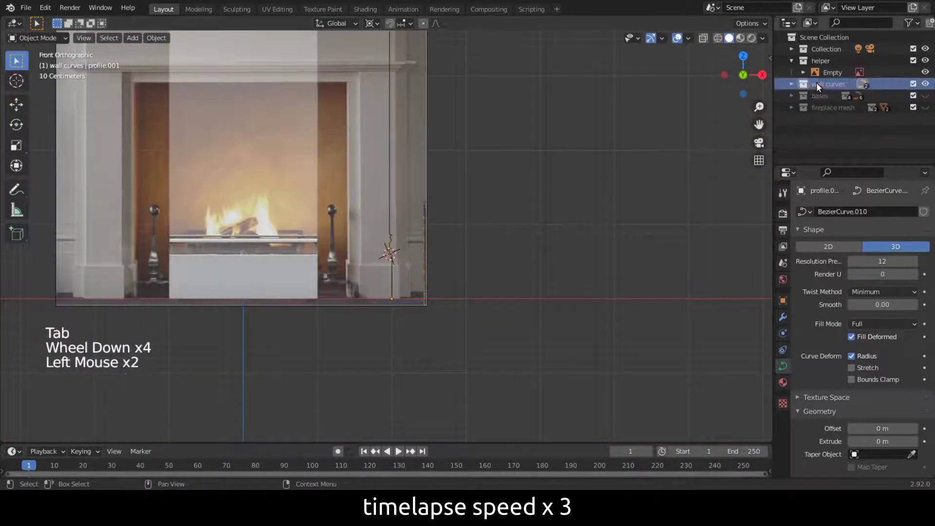
pyautogui.rightClick(816, 83)
pyautogui.click(782, 58)
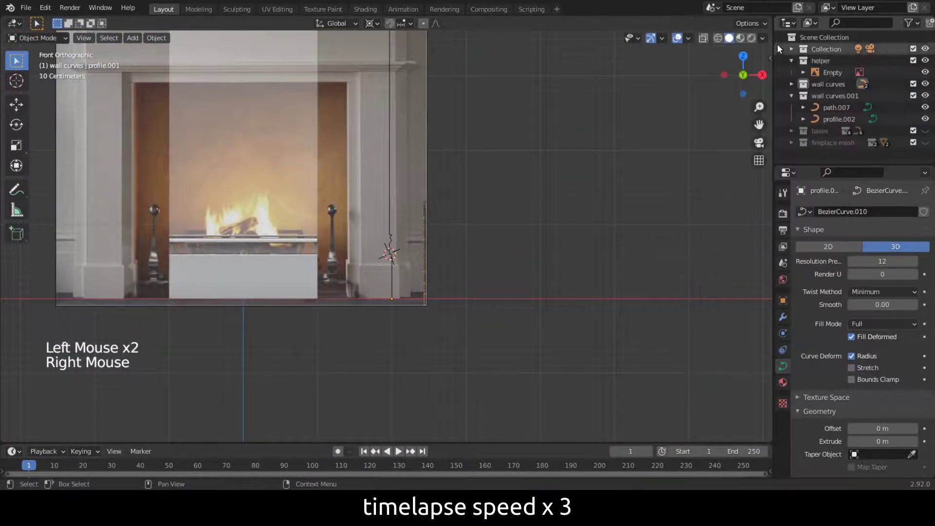
pyautogui.click(830, 97)
pyautogui.doubleClick(830, 97)
pyautogui.write('wall mesh')
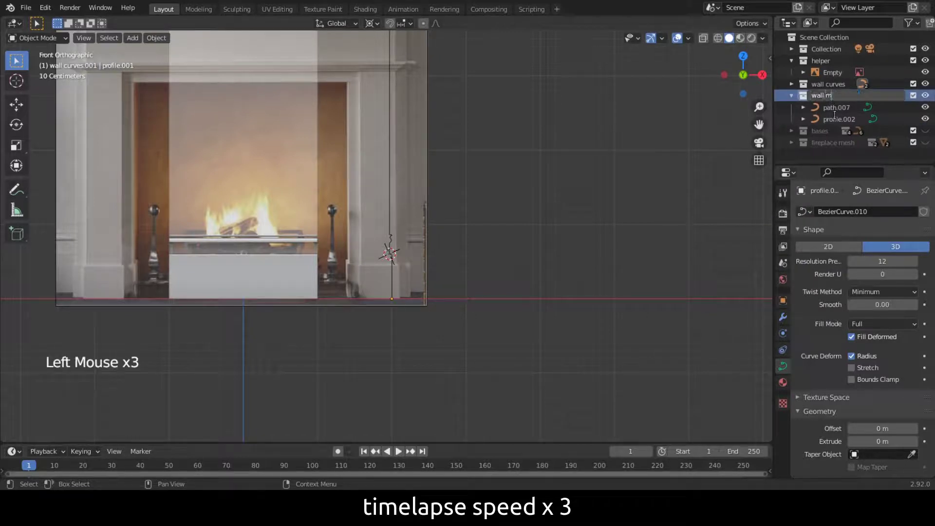
pyautogui.press('Return')
# Step: In path.007's edit mode, snap the 3D cursor to the selected path points
pyautogui.click(836, 107)
pyautogui.press('Tab')
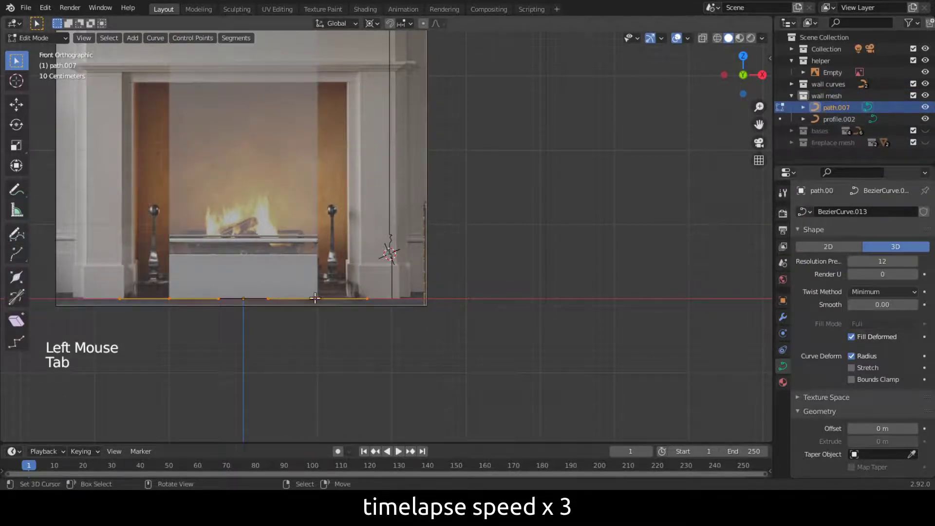
pyautogui.keyDown('shift'); pyautogui.rightClick(174, 297); pyautogui.keyUp('shift')
pyautogui.hotkey('shift', 's')
pyautogui.click(286, 404)
# Step: Scale the path.007 points wider along the X axis, then leave edit mode
pyautogui.scroll(-5, 213, 382)
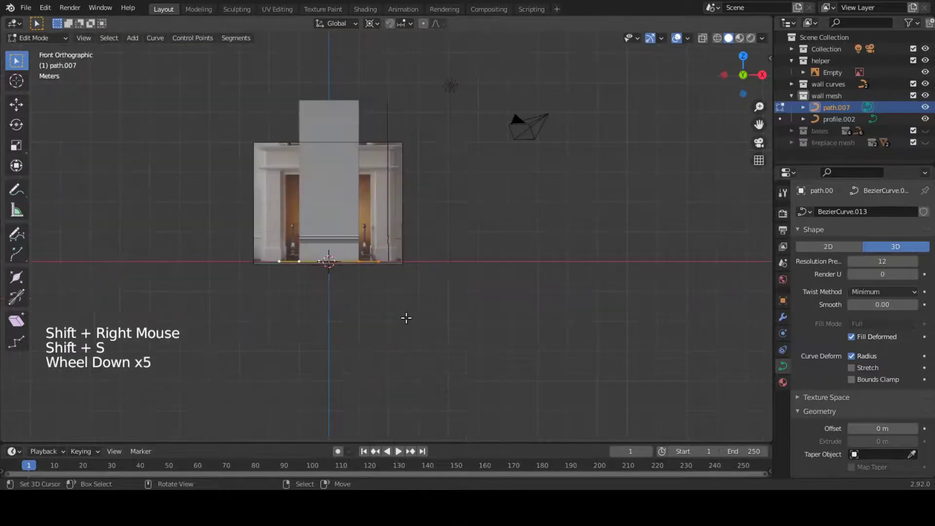
pyautogui.press('s')
pyautogui.press('x')
pyautogui.click(741, 361)
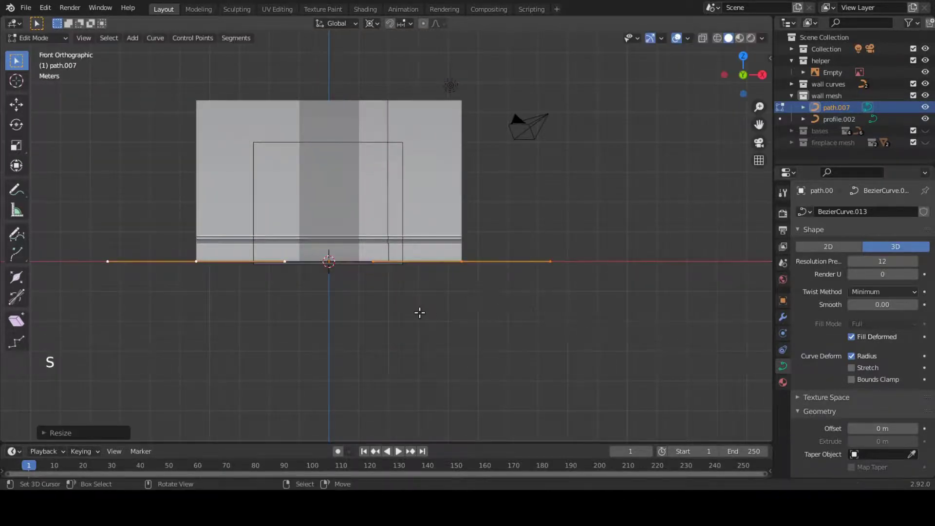
pyautogui.scroll(-3, 419, 310)
pyautogui.scroll(3, 420, 313)
pyautogui.scroll(1, 420, 312)
pyautogui.press('Tab')
# Step: Orbit and pan to inspect the widened wall in perspective
pyautogui.moveTo(419, 312)
pyautogui.mouseDown(button='middle')
pyautogui.moveTo(489, 314)
pyautogui.moveTo(410, 313)
pyautogui.mouseUp(button='middle')
pyautogui.scroll(1, 276, 279)
pyautogui.scroll(2, 235, 282)
pyautogui.scroll(-2, 235, 282)
pyautogui.keyDown('shift'); pyautogui.moveTo(235, 282); pyautogui.dragTo(315, 265, button='middle'); pyautogui.keyUp('shift')
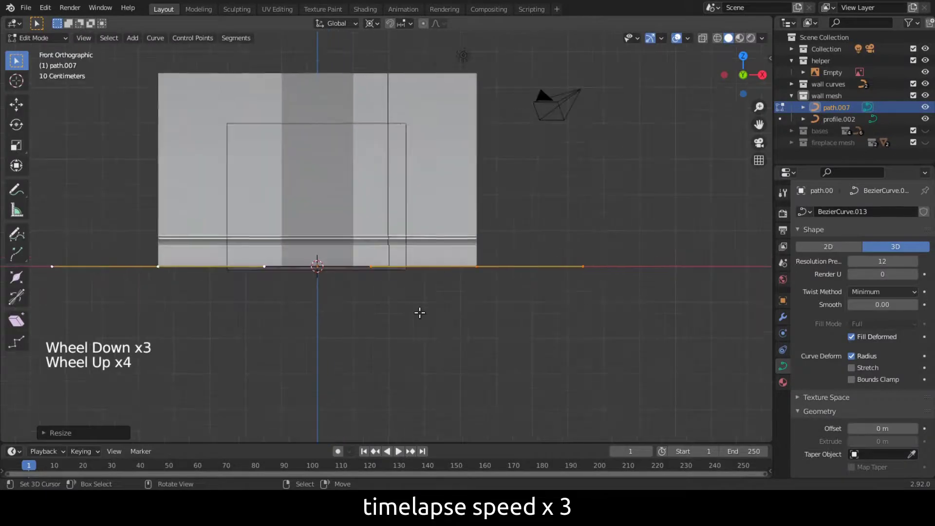
# Step: Hide the fireplace reference image while reviewing the wall curve
pyautogui.press('Tab')
pyautogui.moveTo(417, 309)
pyautogui.mouseDown(button='middle')
pyautogui.moveTo(432, 317)
pyautogui.moveTo(396, 318)
pyautogui.moveTo(259, 273)
pyautogui.moveTo(290, 268)
pyautogui.moveTo(327, 277)
pyautogui.moveTo(235, 280)
pyautogui.moveTo(328, 258)
pyautogui.moveTo(320, 313)
pyautogui.moveTo(452, 331)
pyautogui.mouseUp(button='middle')
pyautogui.scroll(3, 211, 285)
pyautogui.scroll(-2, 210, 285)
pyautogui.scroll(-2, 235, 279)
pyautogui.press('Tab')
pyautogui.scroll(1, 328, 259)
pyautogui.scroll(-3, 328, 258)
pyautogui.click(925, 72)
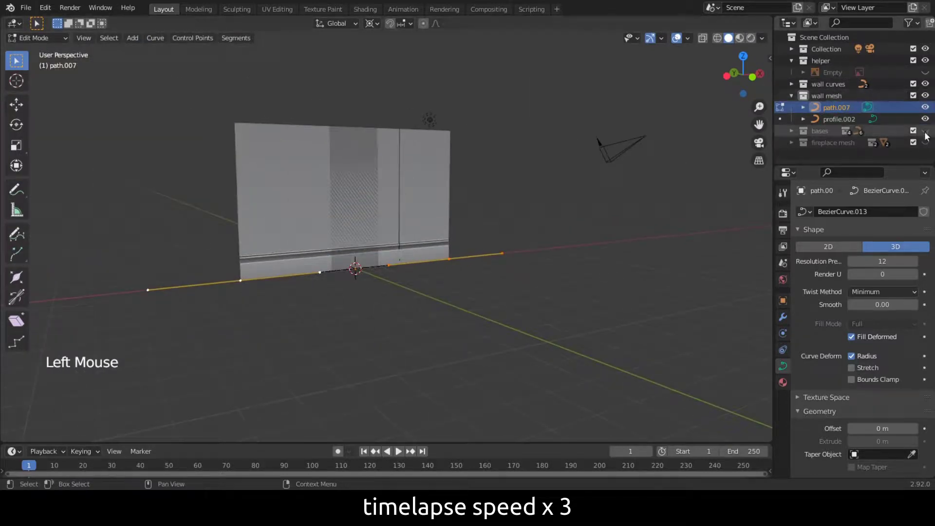
# Step: In Top view, move the wall curve back along Y behind the mantel
pyautogui.press('Tab')
pyautogui.press('KP_7')
pyautogui.scroll(4, 346, 260)
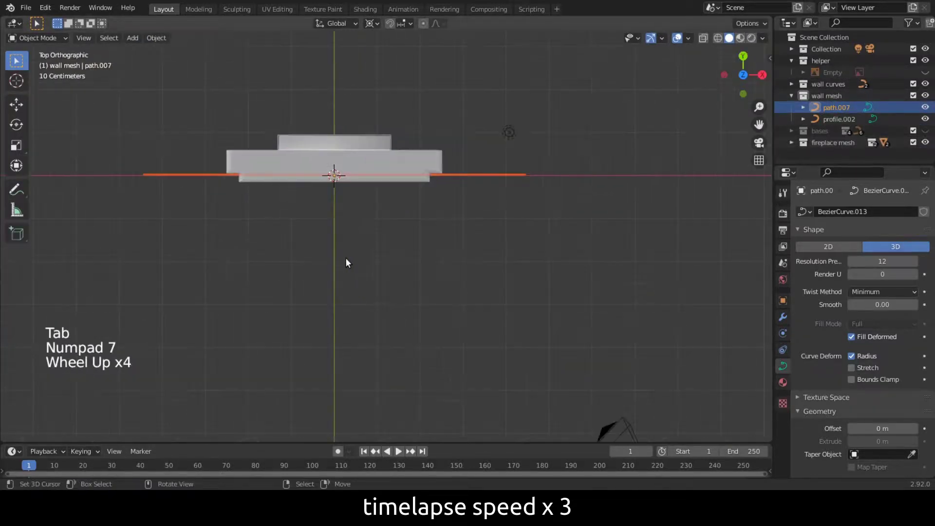
pyautogui.keyDown('shift'); pyautogui.moveTo(345, 261); pyautogui.dragTo(355, 294, button='middle'); pyautogui.keyUp('shift')
pyautogui.scroll(3, 355, 295)
pyautogui.press('g')
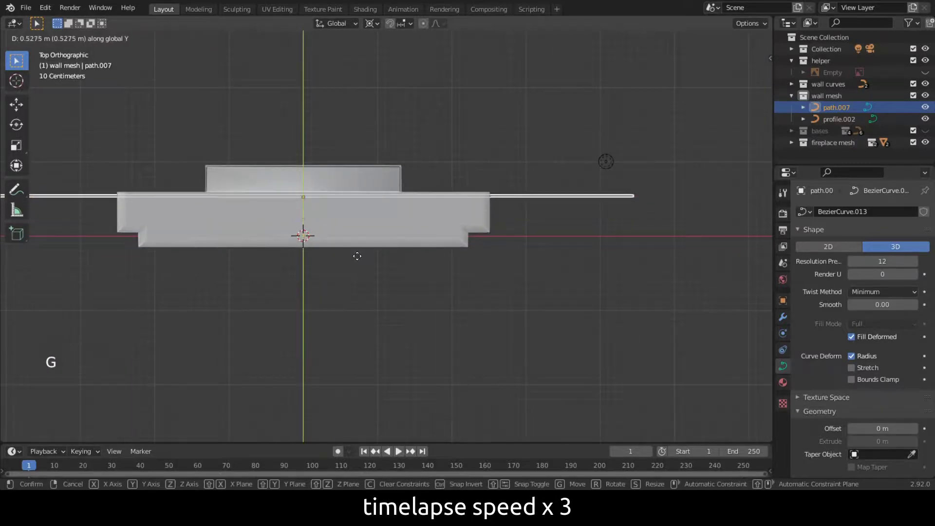
pyautogui.click(355, 253)
# Step: Check the wall behind the fireplace, then open Object > Convert To for it
pyautogui.press('KP_1')
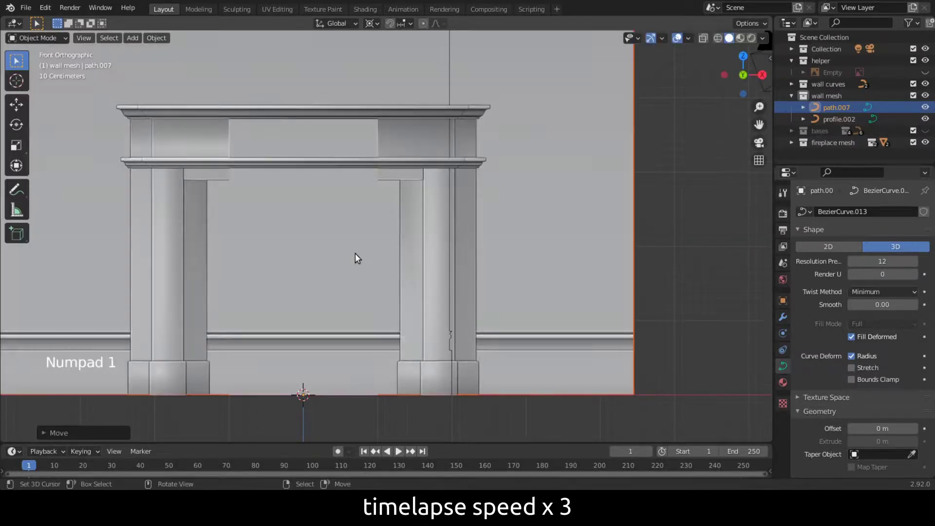
pyautogui.scroll(-3, 355, 253)
pyautogui.moveTo(355, 253)
pyautogui.mouseDown(button='middle')
pyautogui.moveTo(375, 301)
pyautogui.moveTo(422, 355)
pyautogui.moveTo(412, 363)
pyautogui.mouseUp(button='middle')
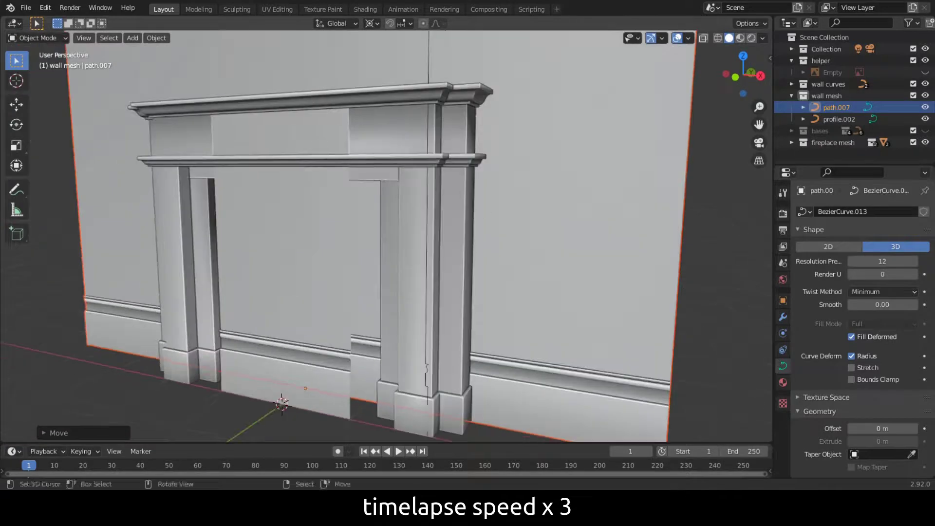
pyautogui.click(438, 316)
pyautogui.scroll(-2, 438, 316)
pyautogui.moveTo(438, 316)
pyautogui.mouseDown(button='middle')
pyautogui.moveTo(452, 306)
pyautogui.moveTo(347, 311)
pyautogui.moveTo(358, 315)
pyautogui.mouseUp(button='middle')
pyautogui.scroll(5, 428, 302)
pyautogui.scroll(-3, 428, 302)
pyautogui.click(836, 107)
pyautogui.moveTo(487, 253); pyautogui.dragTo(504, 242, button='middle')
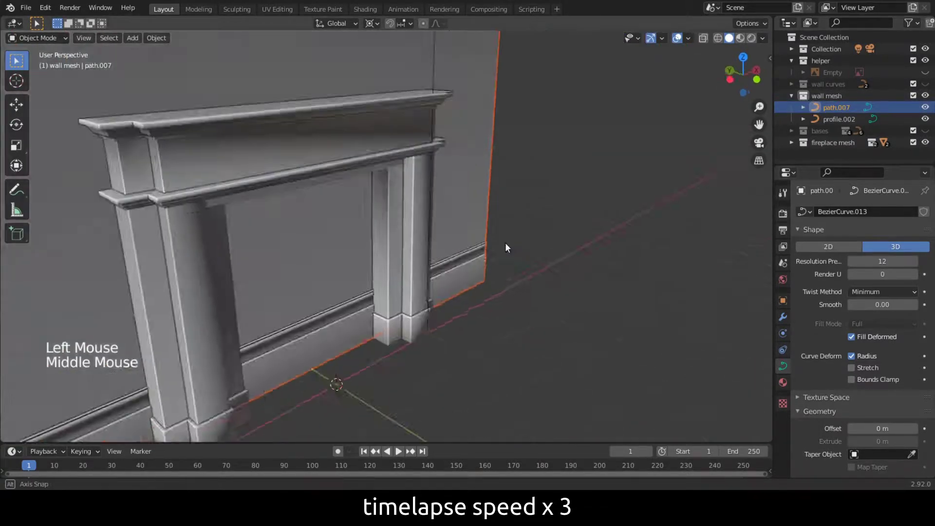
pyautogui.click(156, 37)
# Step: Convert the wall curve to a mesh and edit it in Front view
pyautogui.click(290, 358)
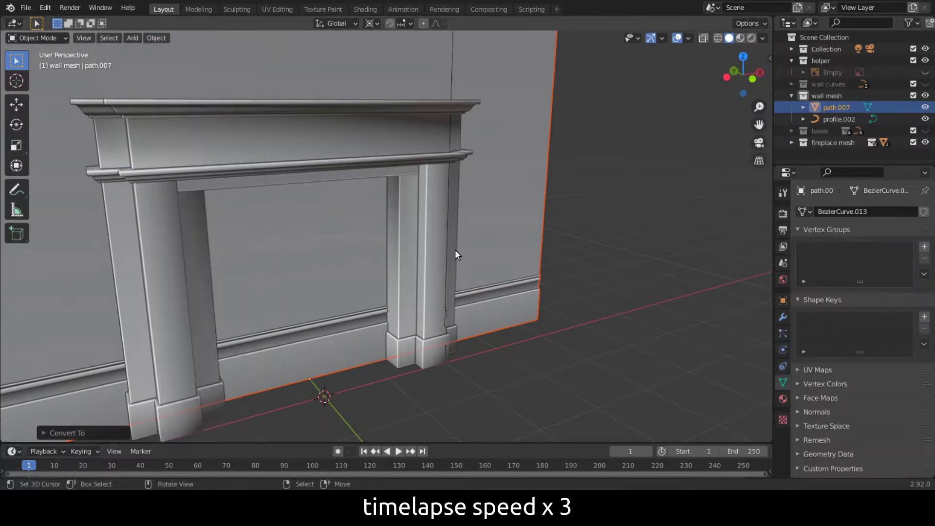
pyautogui.press('Tab')
pyautogui.press('KP_1')
pyautogui.keyDown('shift'); pyautogui.moveTo(455, 250); pyautogui.dragTo(294, 350, button='middle'); pyautogui.keyUp('shift')
# Step: Add loop cuts around the fireplace opening and box-select the opening face
pyautogui.hotkey('ctrl', 'r')
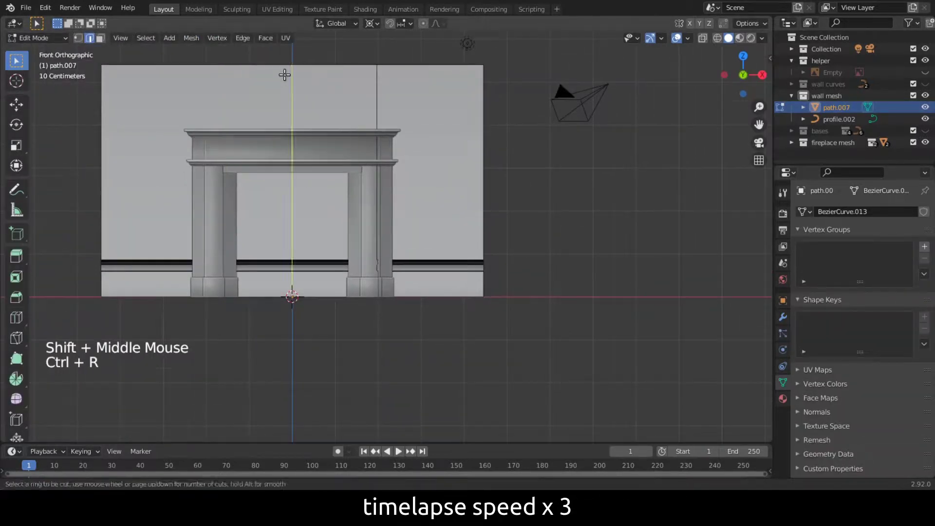
pyautogui.click(284, 74)
pyautogui.rightClick(285, 74)
pyautogui.press('s')
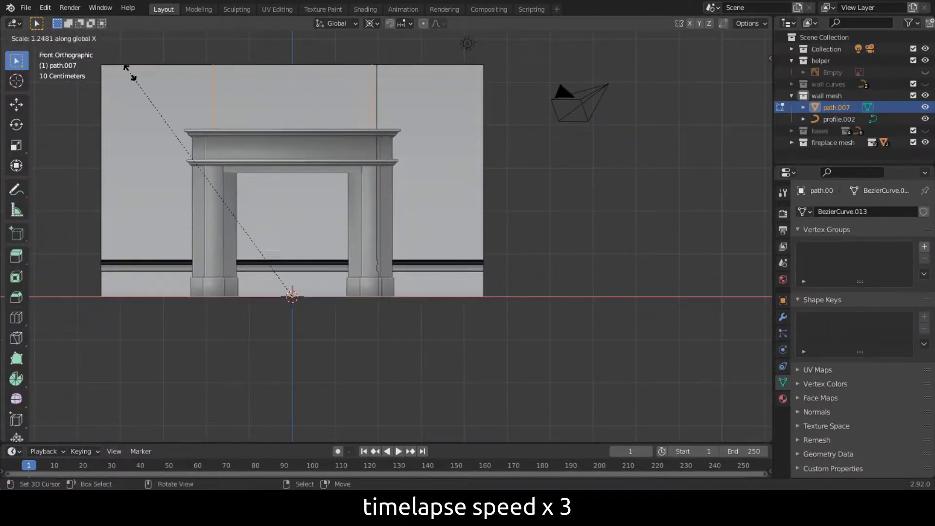
pyautogui.rightClick(151, 120)
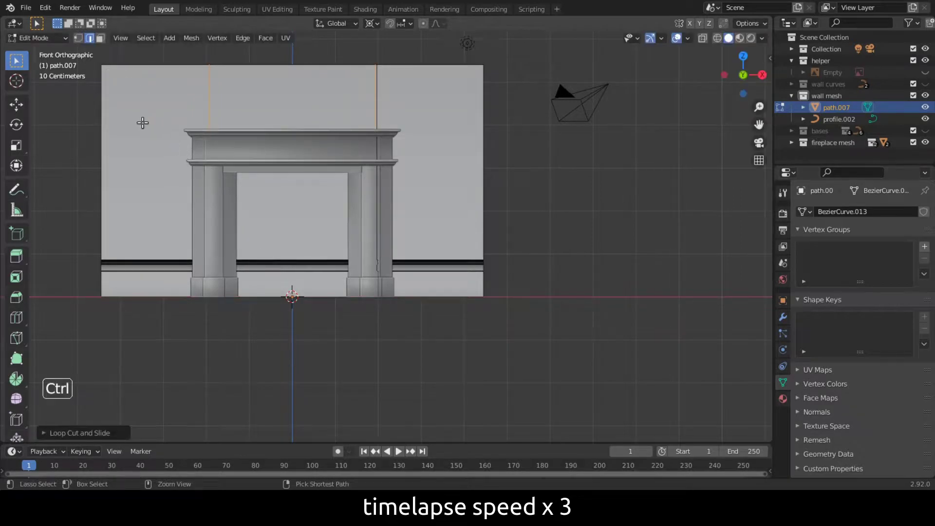
pyautogui.click(101, 110)
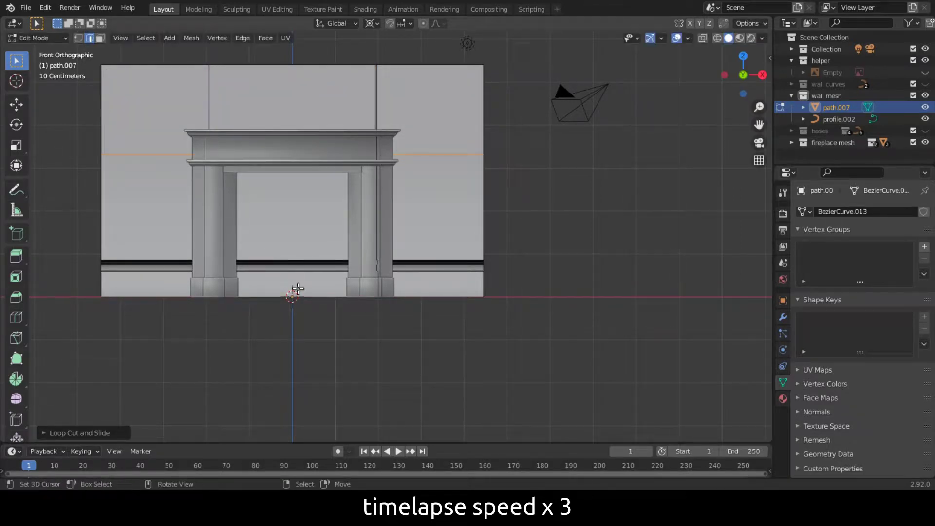
pyautogui.moveTo(263, 358); pyautogui.dragTo(321, 182)
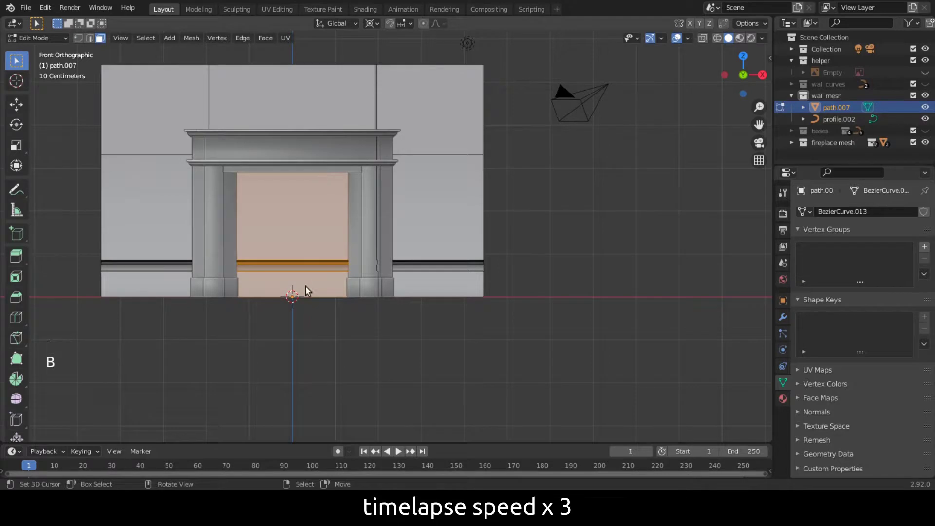
# Step: In wireframe shading, delete the fireplace-opening face and exit edit mode
pyautogui.press('z')
pyautogui.press('x')
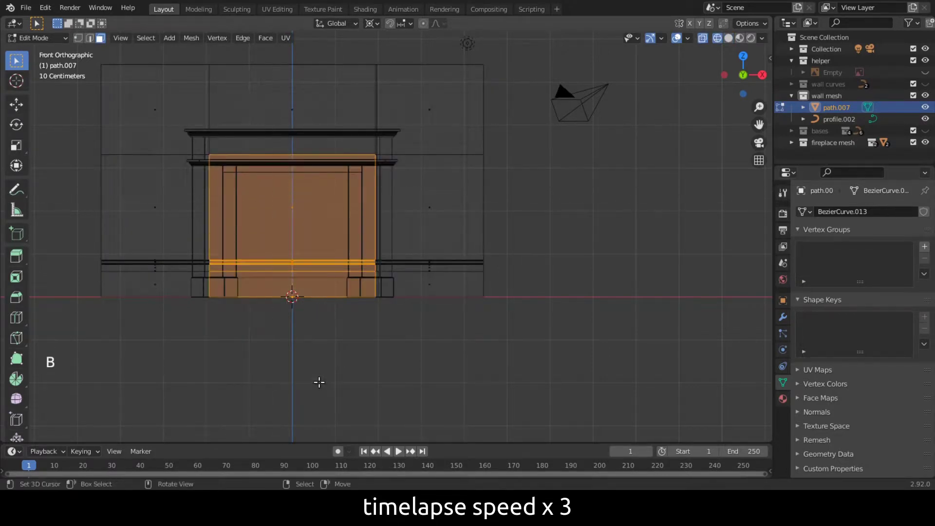
pyautogui.press('x')
pyautogui.press('Tab')
# Step: Return to solid shading and orbit to inspect the opening behind the mantel
pyautogui.moveTo(286, 365); pyautogui.dragTo(316, 370, button='middle')
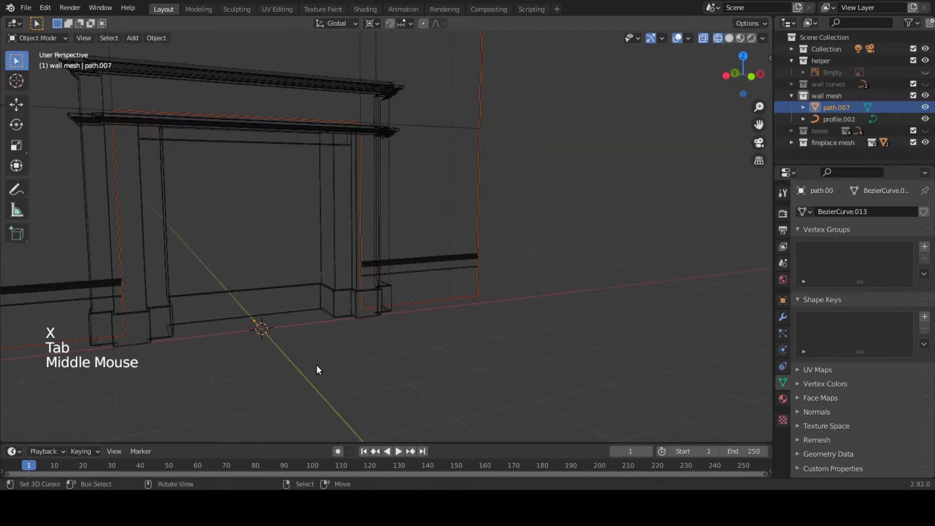
pyautogui.press('z')
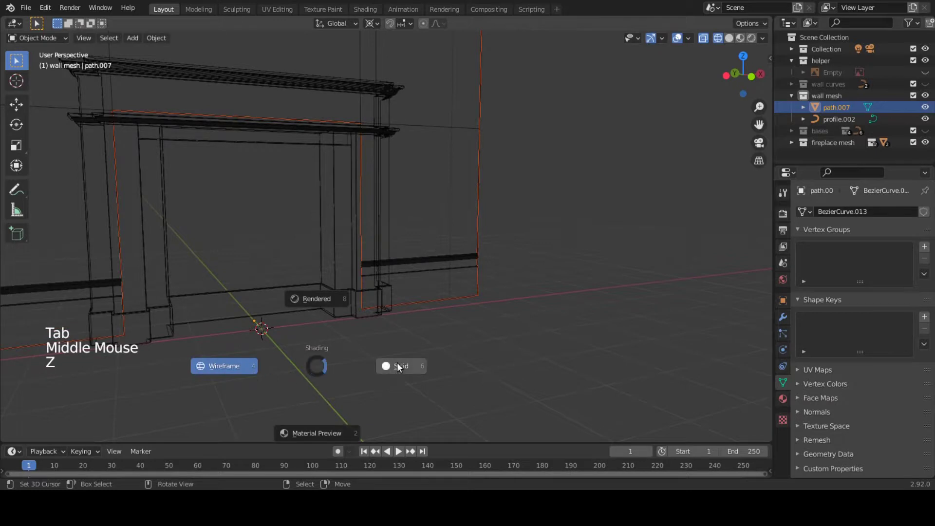
pyautogui.click(396, 366)
pyautogui.scroll(-3, 277, 337)
pyautogui.keyDown('shift'); pyautogui.moveTo(277, 337); pyautogui.dragTo(349, 362, button='middle'); pyautogui.keyUp('shift')
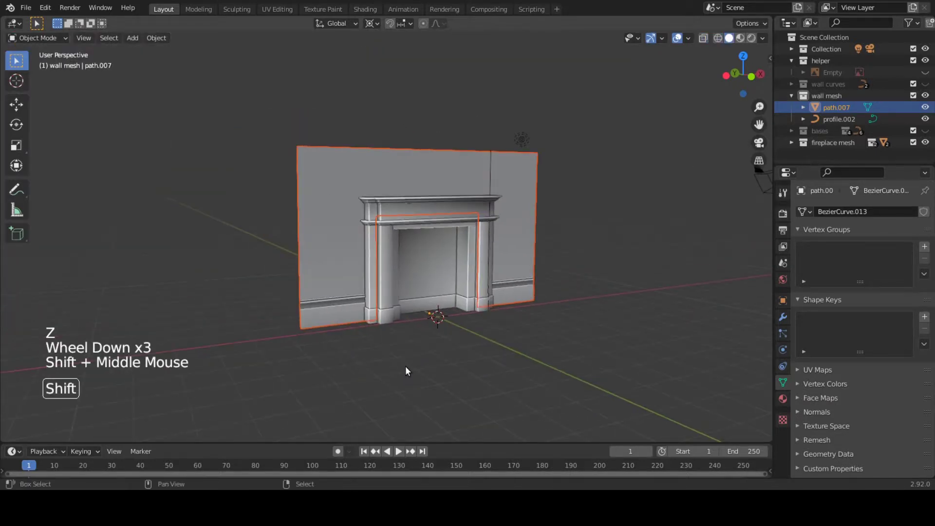
pyautogui.scroll(3, 408, 371)
pyautogui.scroll(-1, 519, 313)
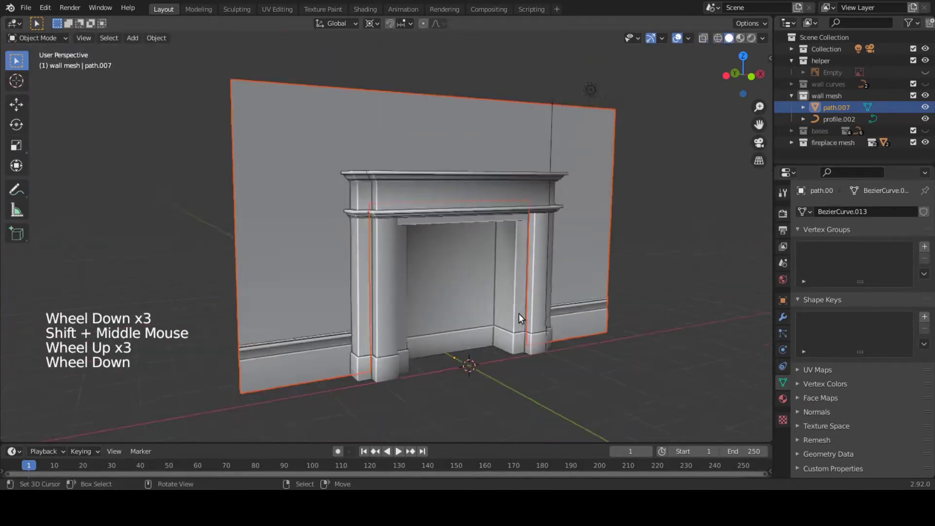